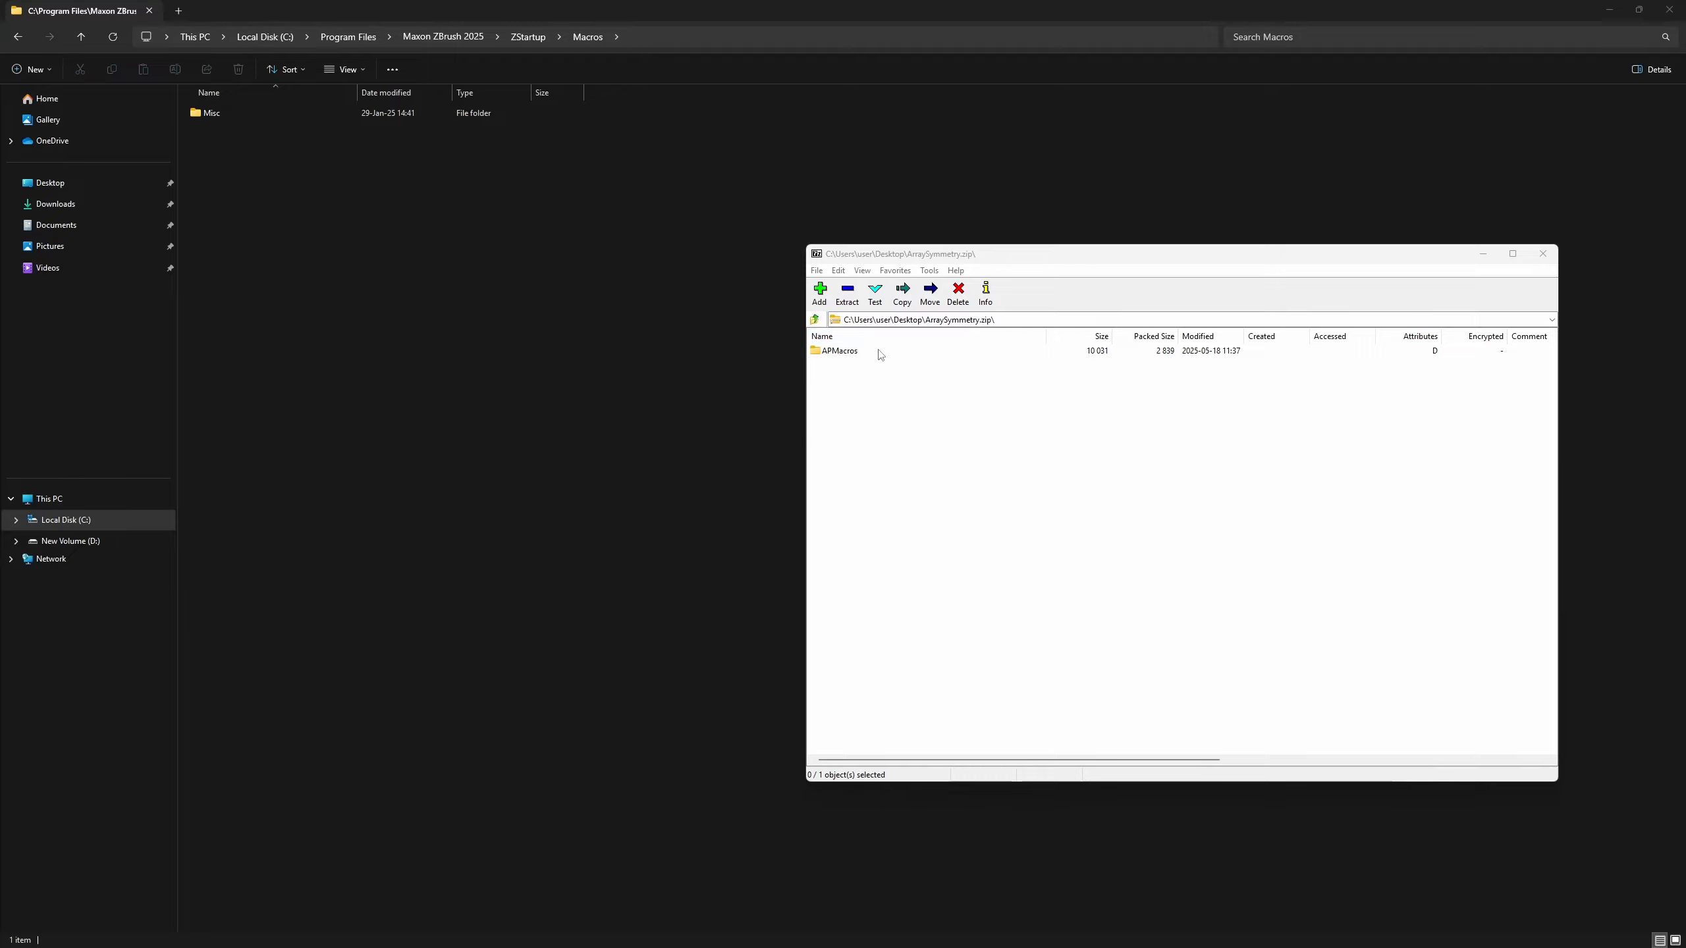
Copy the APMacros folder from ArraySymmetry.zip into the ZStartup Macros folder and reload all macros in ZBrush
{"action": "left_click_drag", "start_coordinate": [840, 351], "coordinate": [230, 183]}
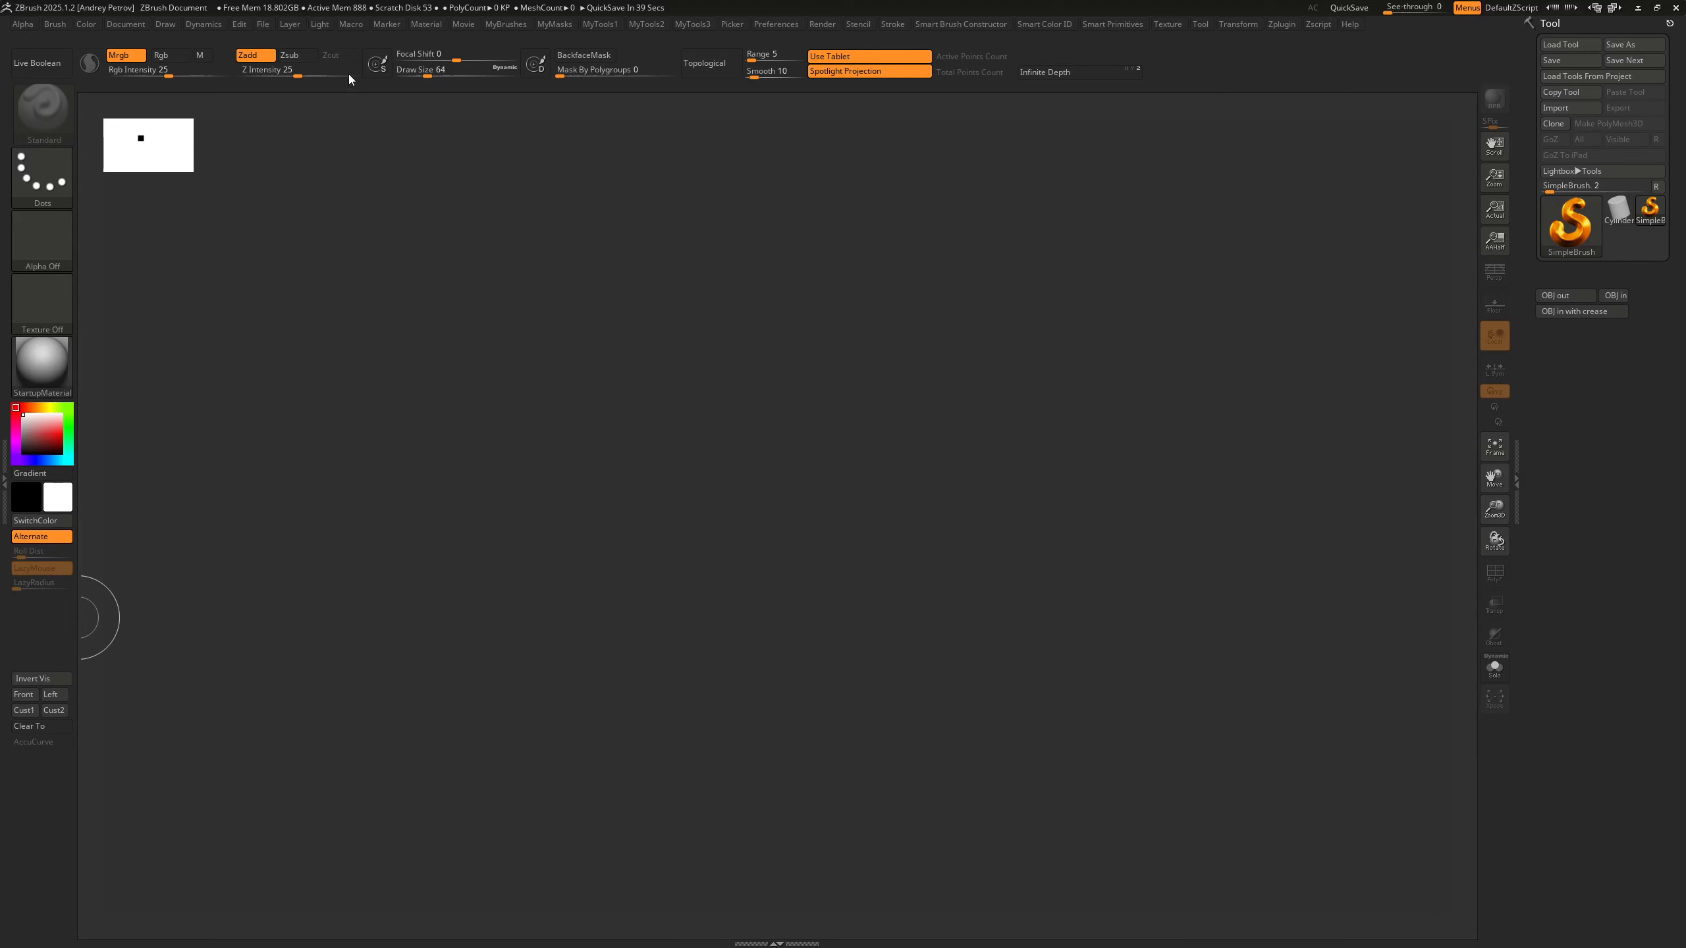
{"action": "left_click", "coordinate": [351, 24]}
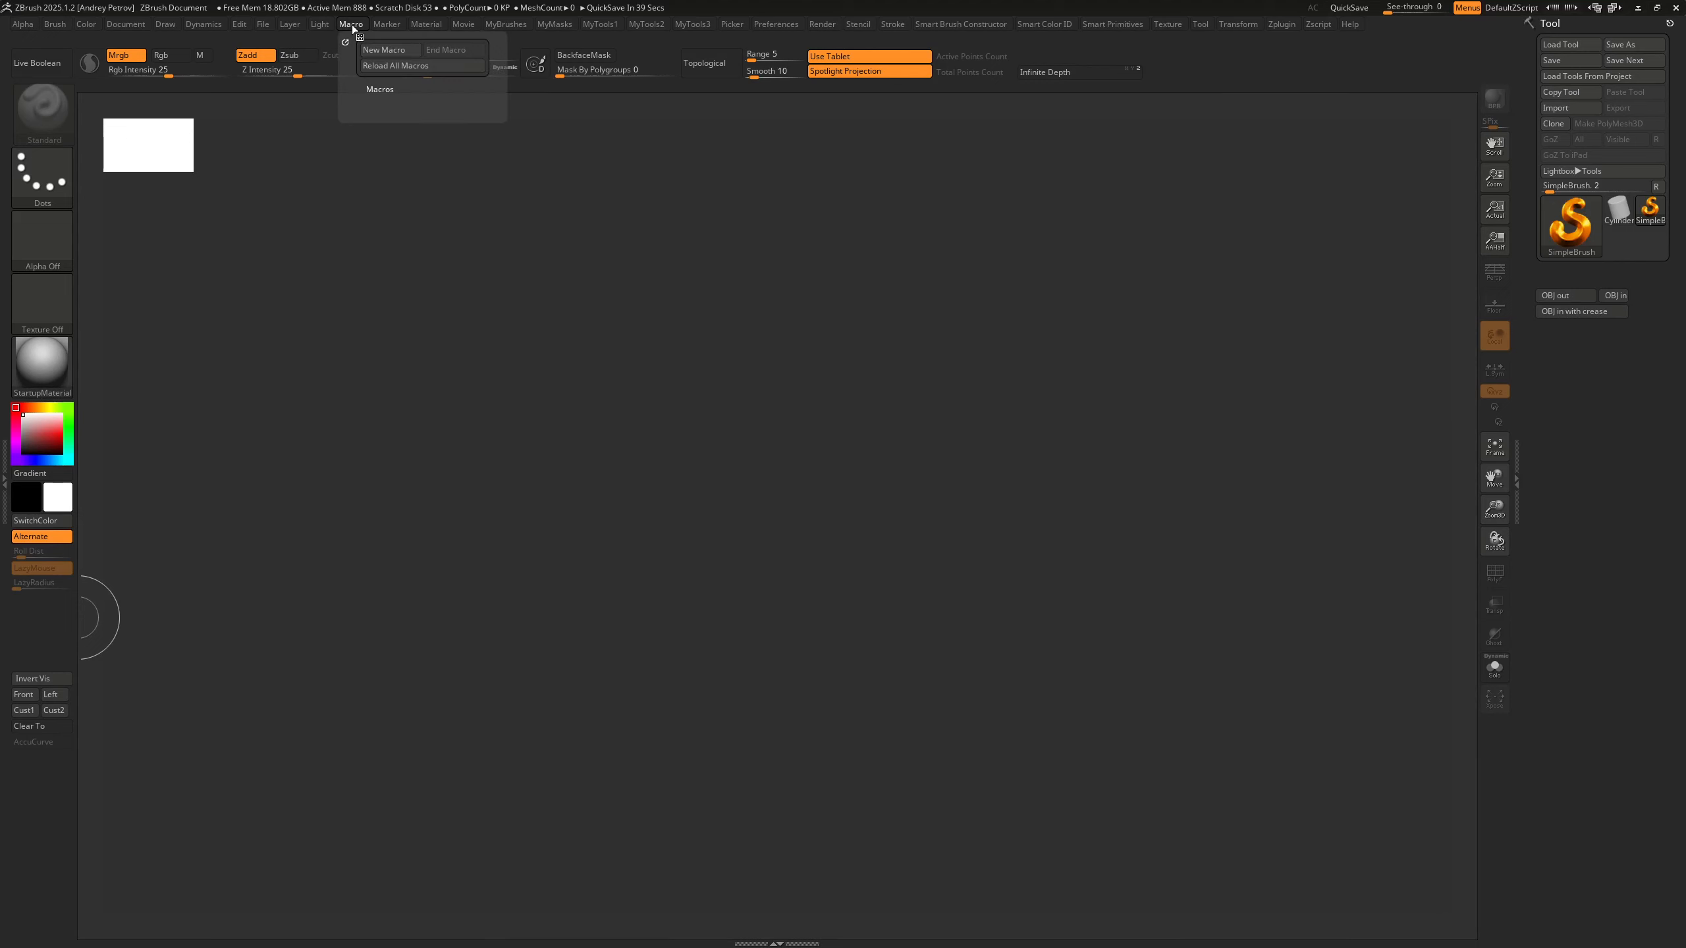
{"action": "left_click", "coordinate": [374, 91]}
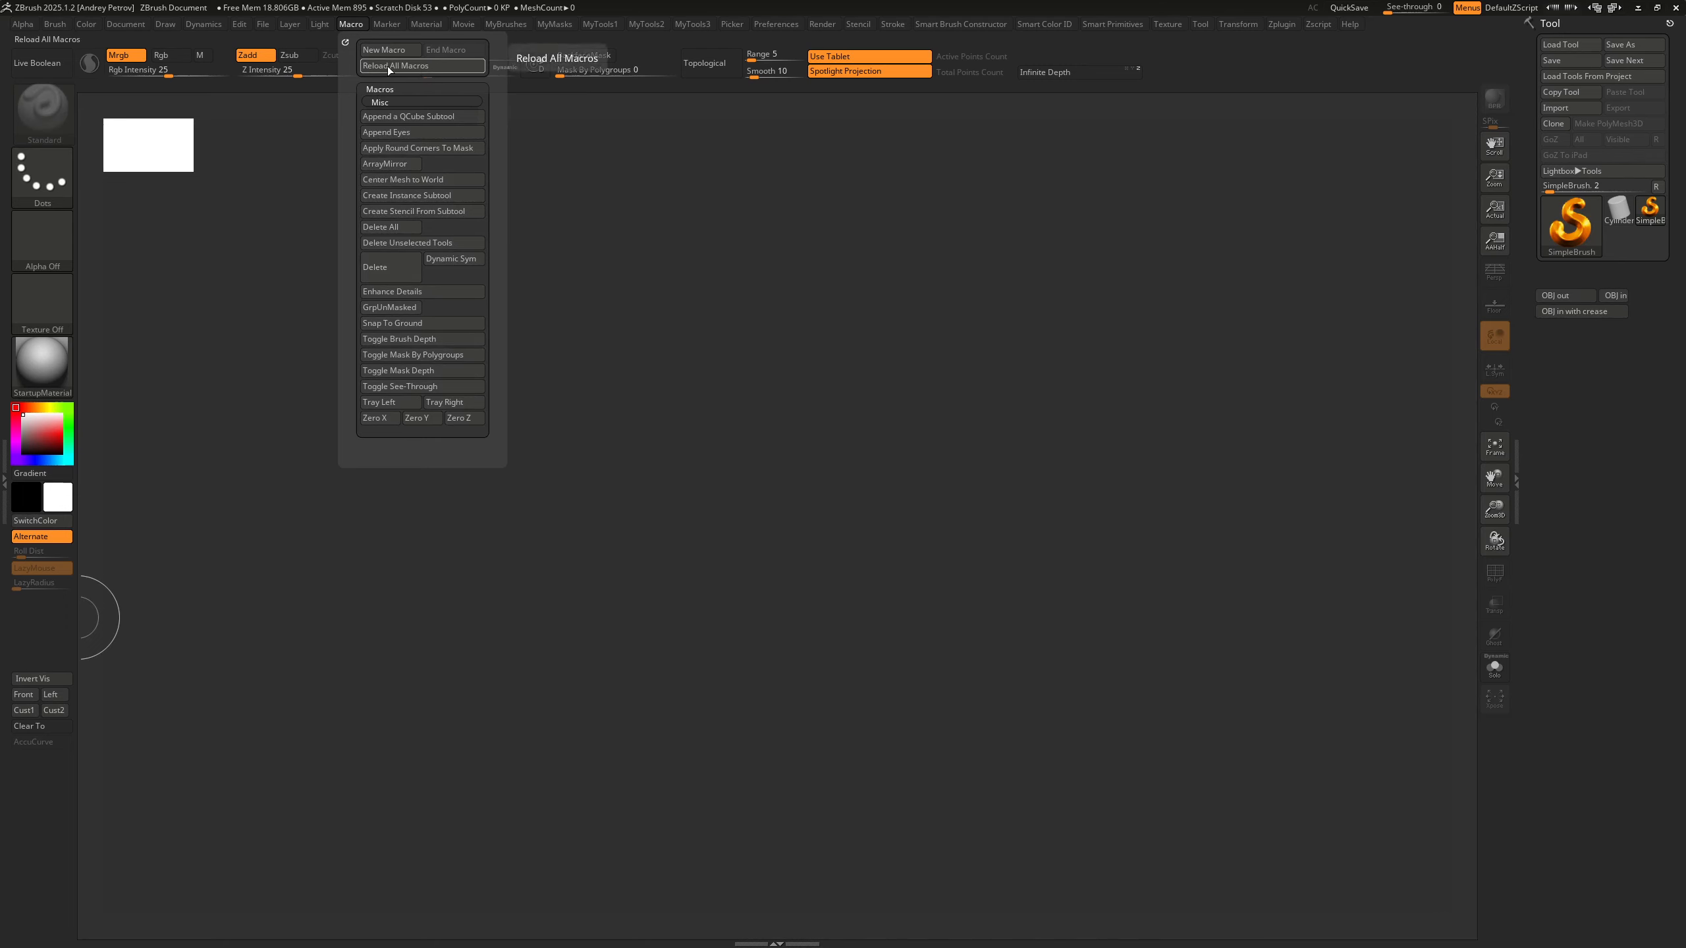
{"action": "left_click", "coordinate": [406, 68]}
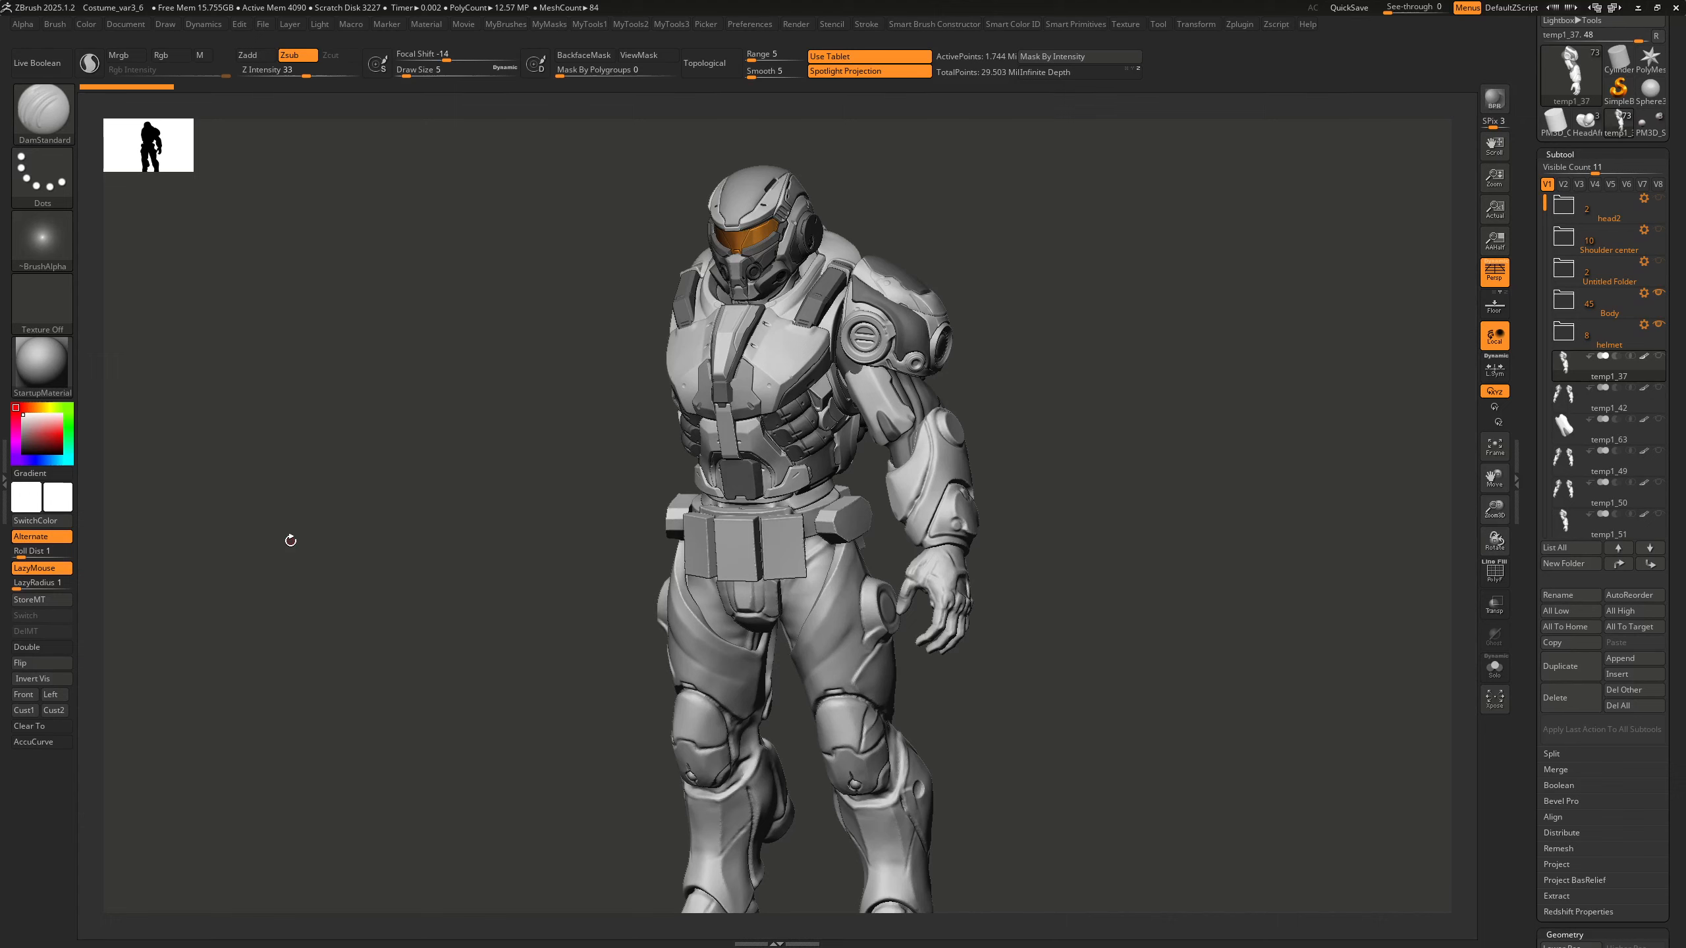
Isolate the arm subtool temp1_37 in Solo mode and mirror it to the other side with the ArraySymmetry macro
{"action": "key", "text": "ctrl+shift+s"}
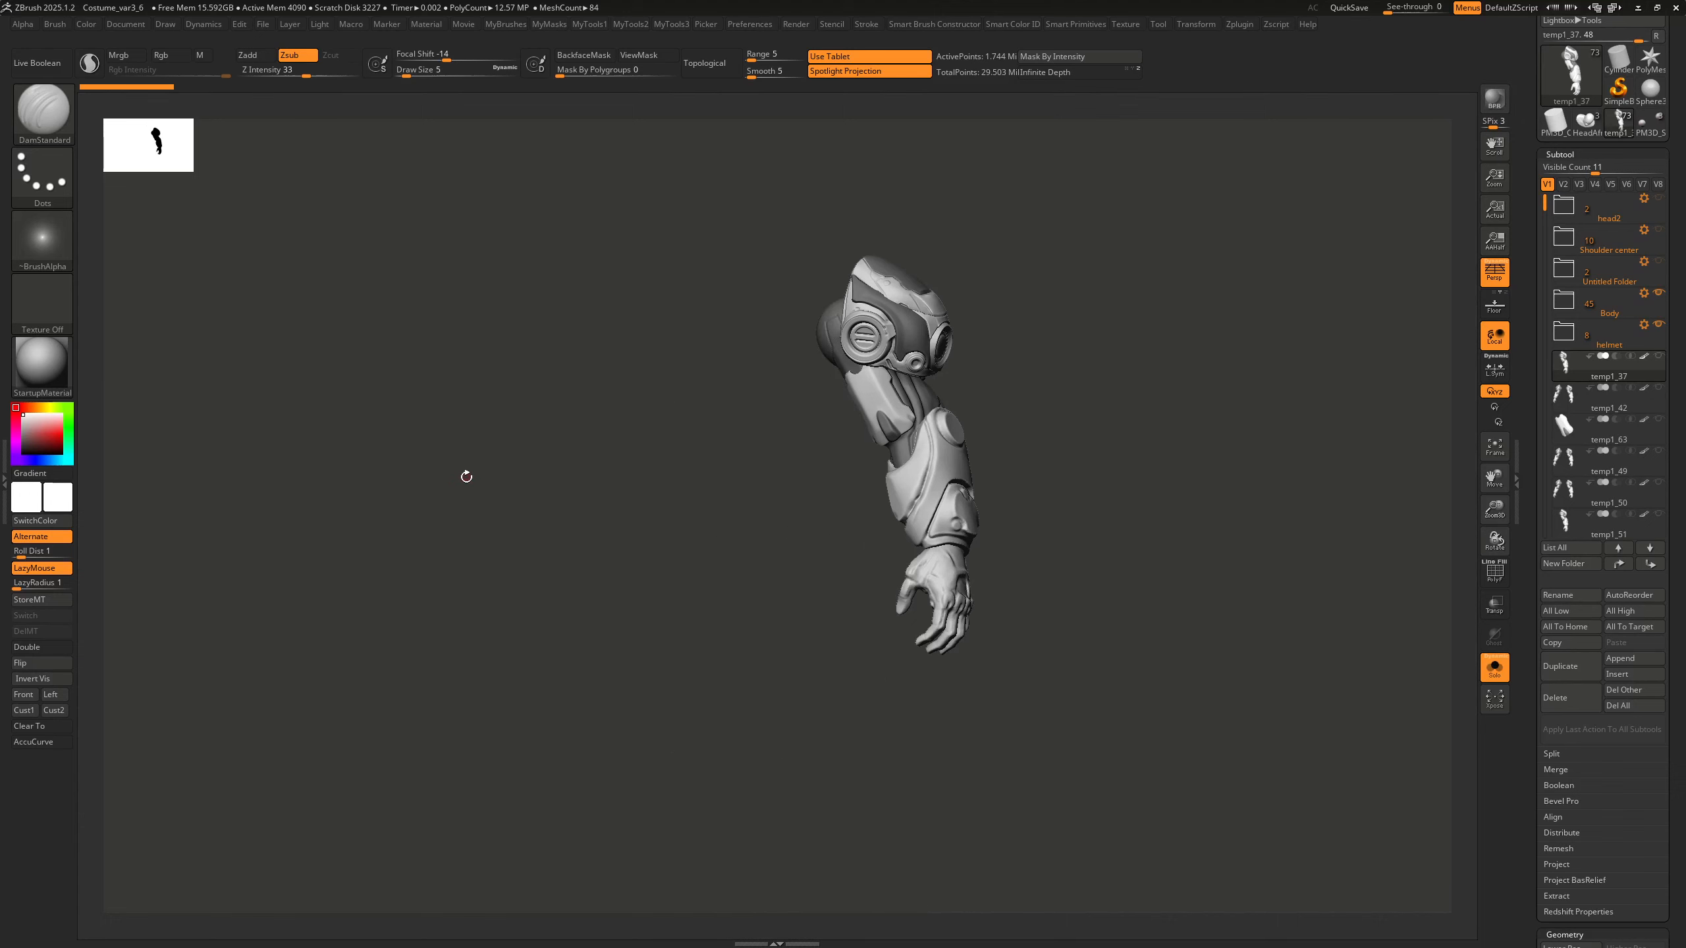
{"action": "left_click_drag", "start_coordinate": [518, 482], "coordinate": [561, 500]}
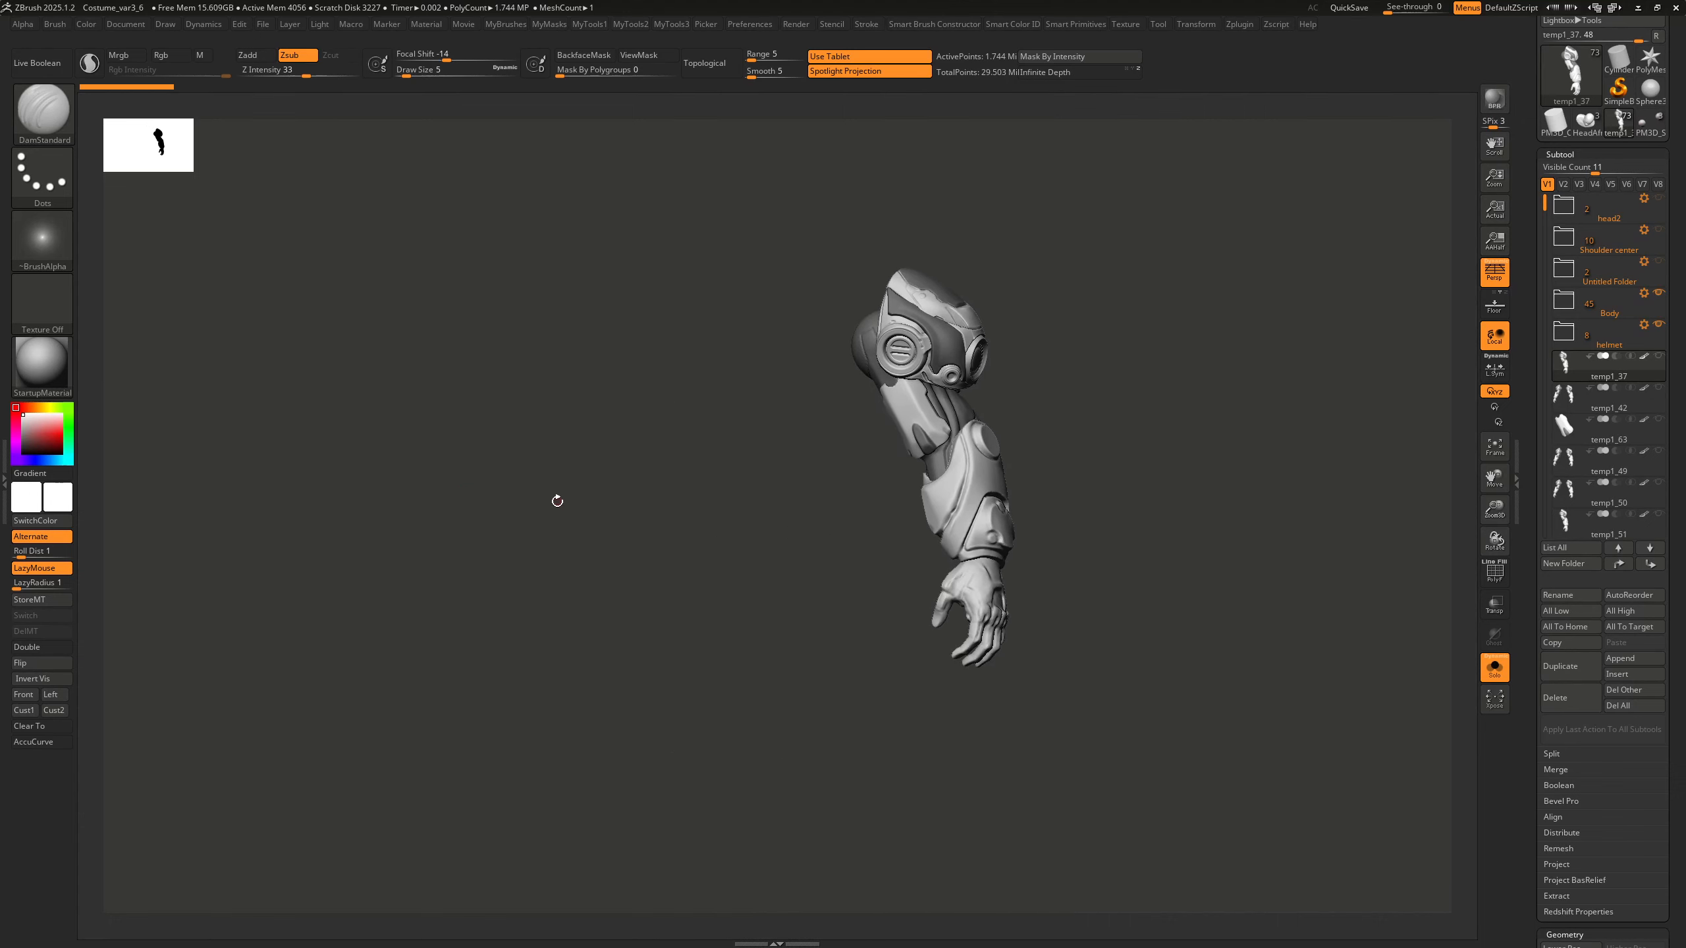
{"action": "key", "text": "ctrl+m"}
{"action": "key", "text": "ctrl+z"}
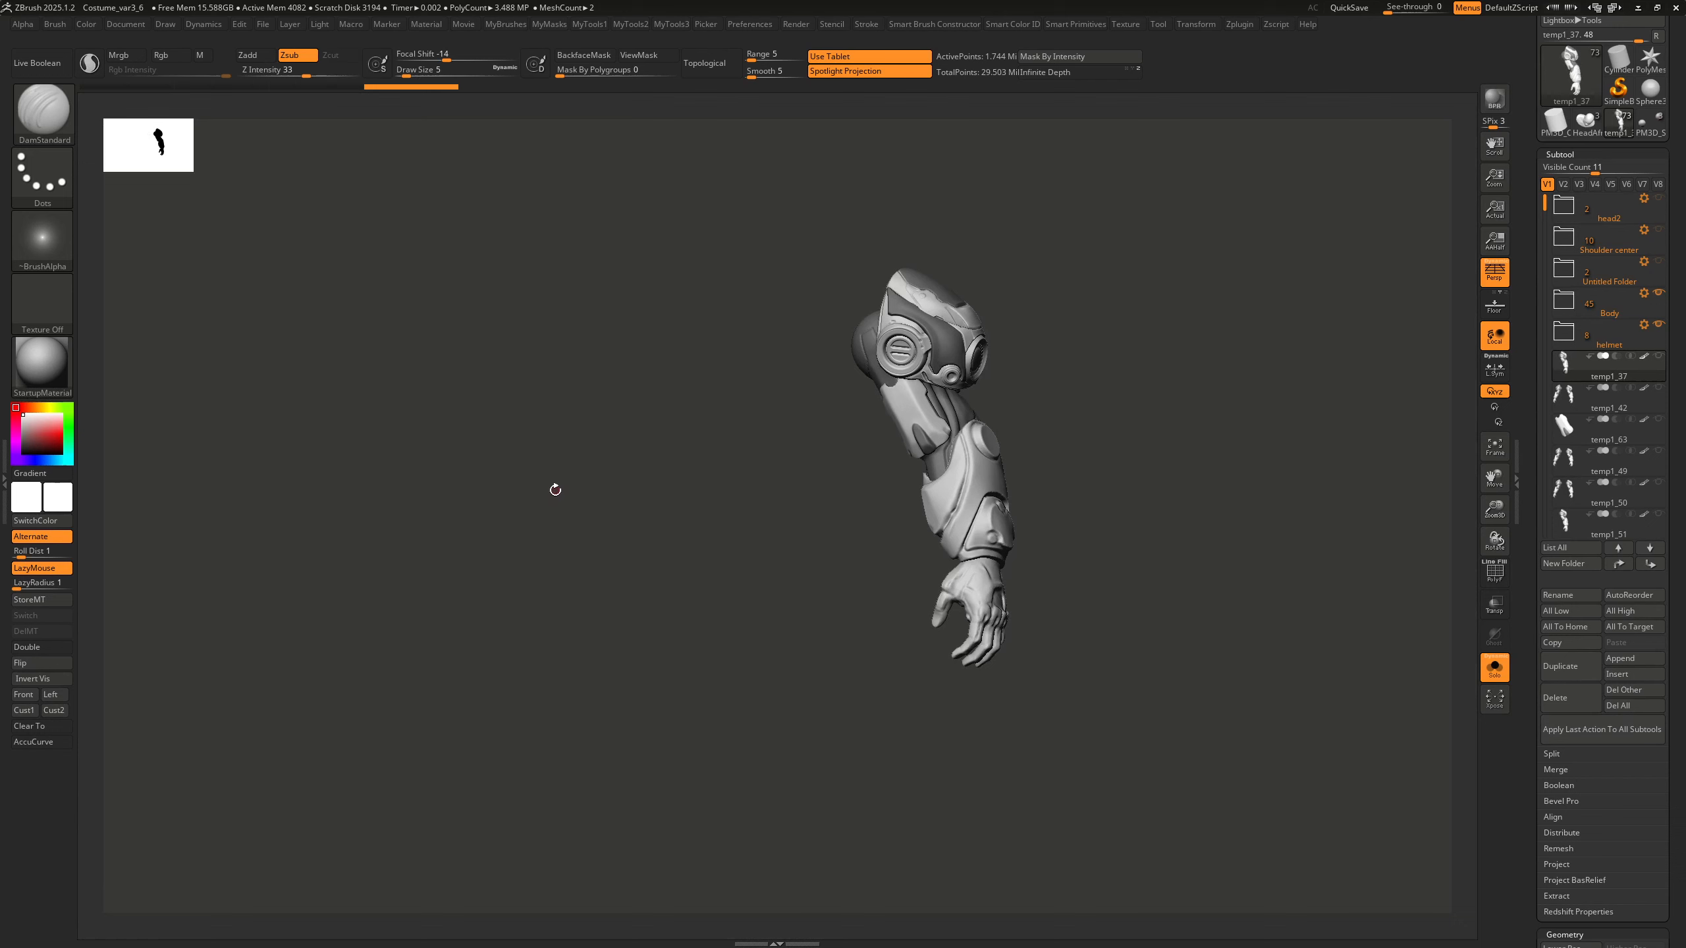
{"action": "key", "text": "ctrl+shift+z"}
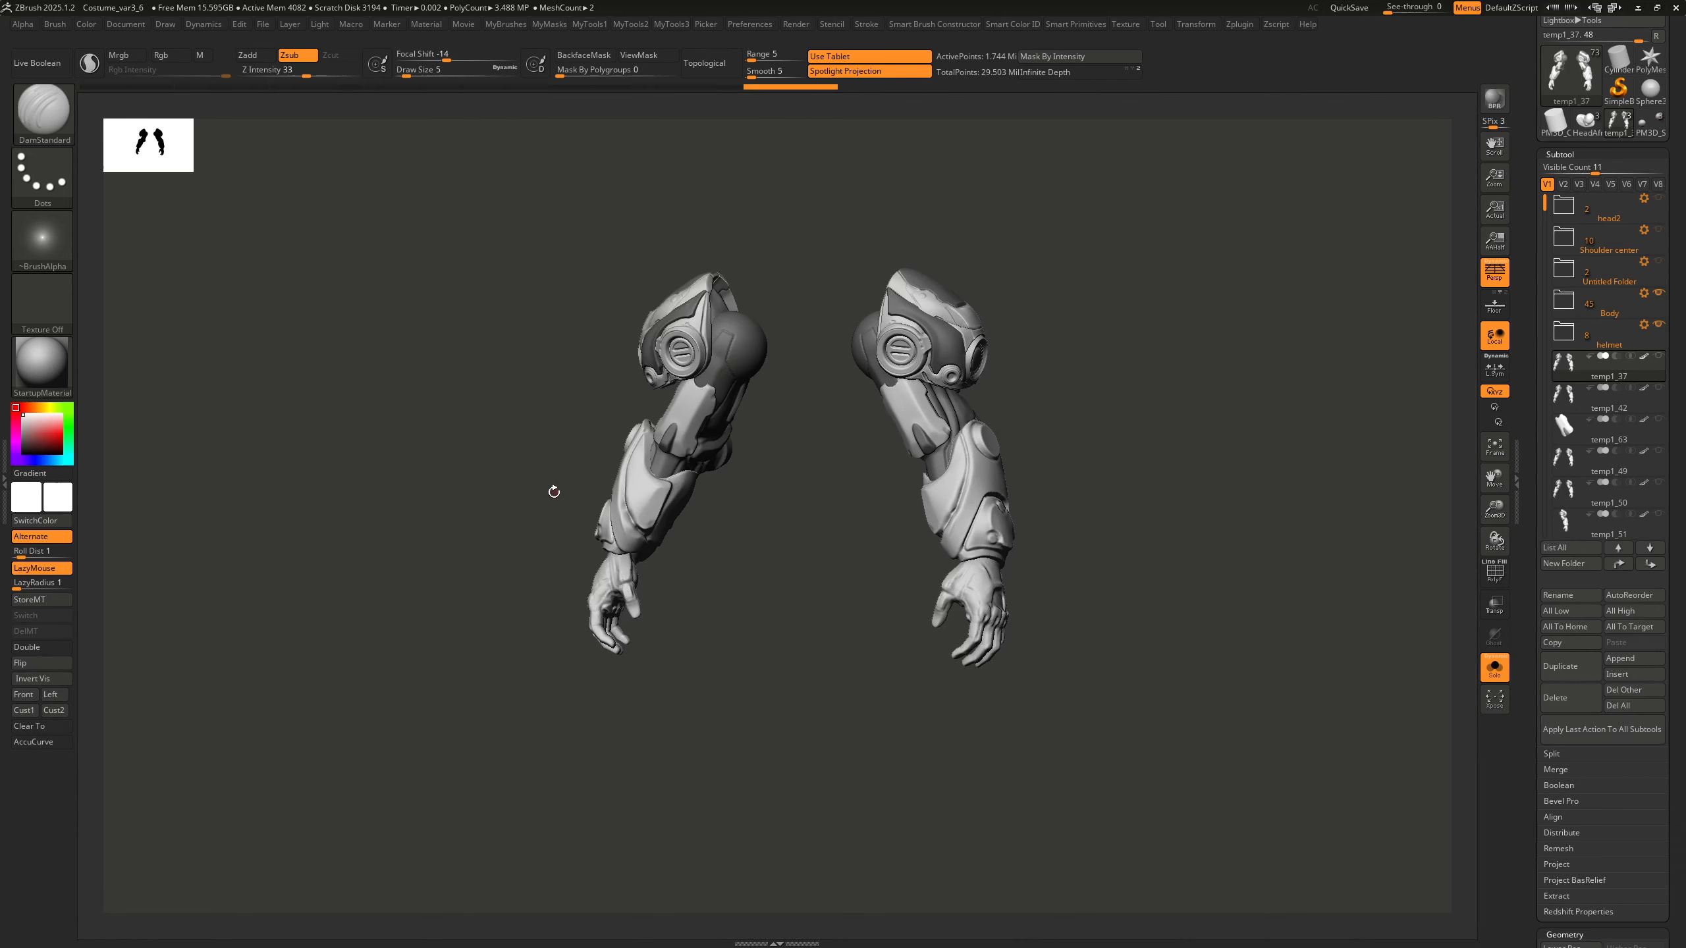
Show the polyframe and examine the subdivision levels and layers of the mirrored arm temp1_37
{"action": "key", "text": "shift+f"}
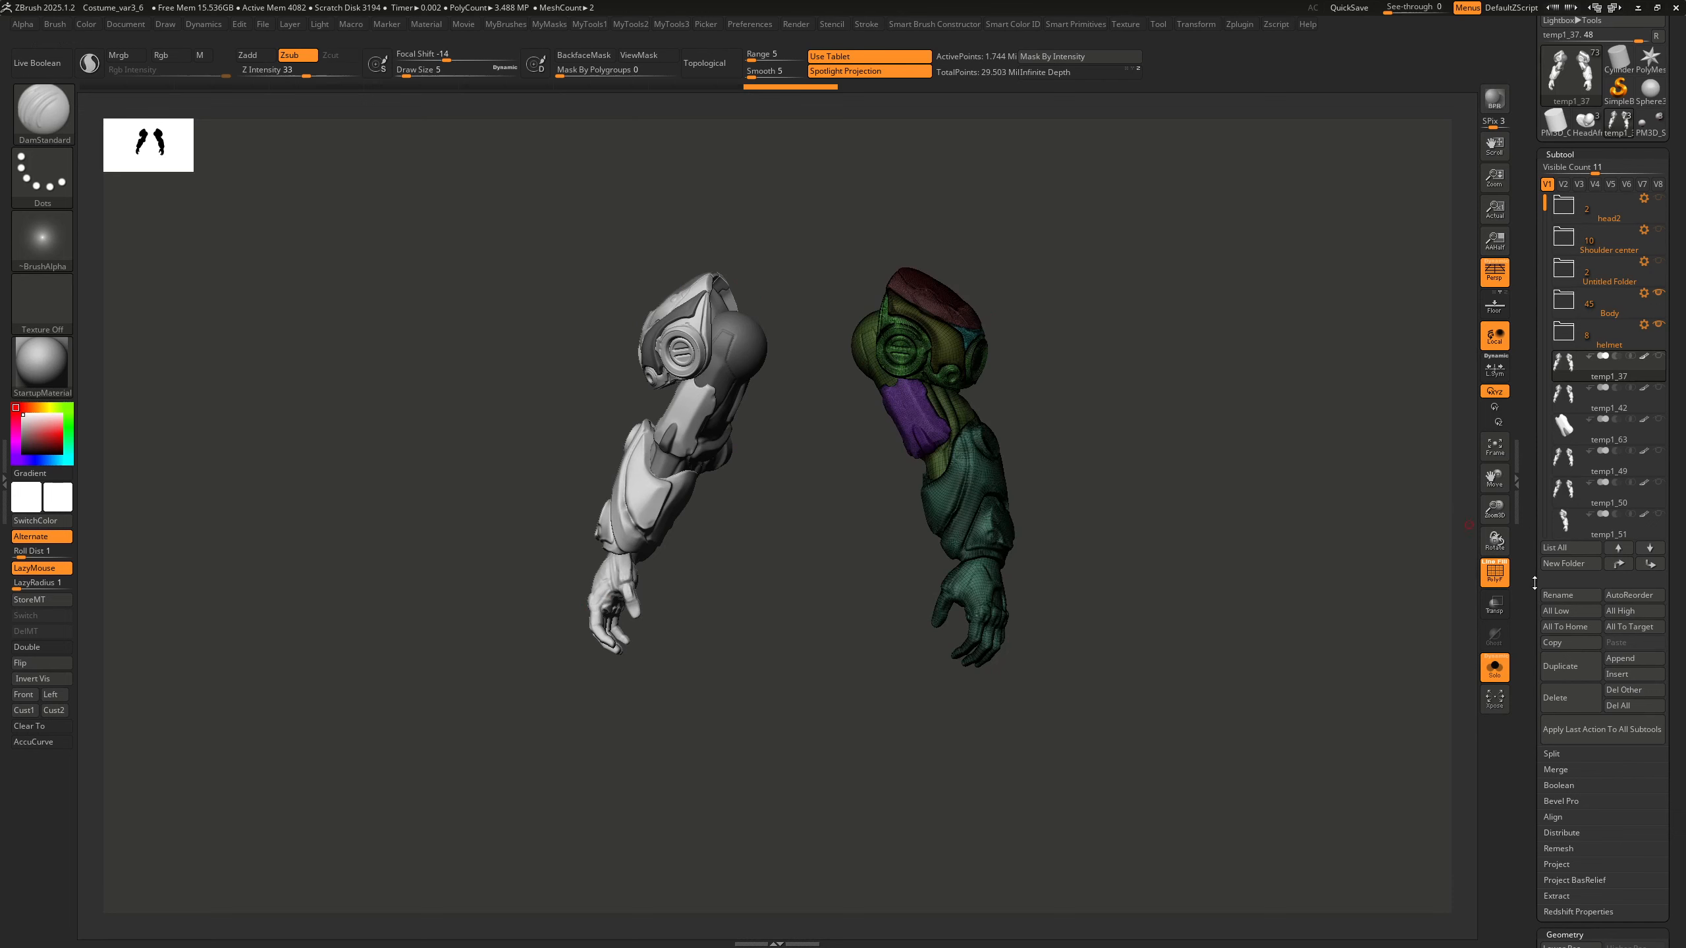
{"action": "scroll", "coordinate": [1519, 454], "scroll_direction": "down", "scroll_amount": 5}
{"action": "scroll", "coordinate": [1519, 454], "scroll_direction": "down", "scroll_amount": 5}
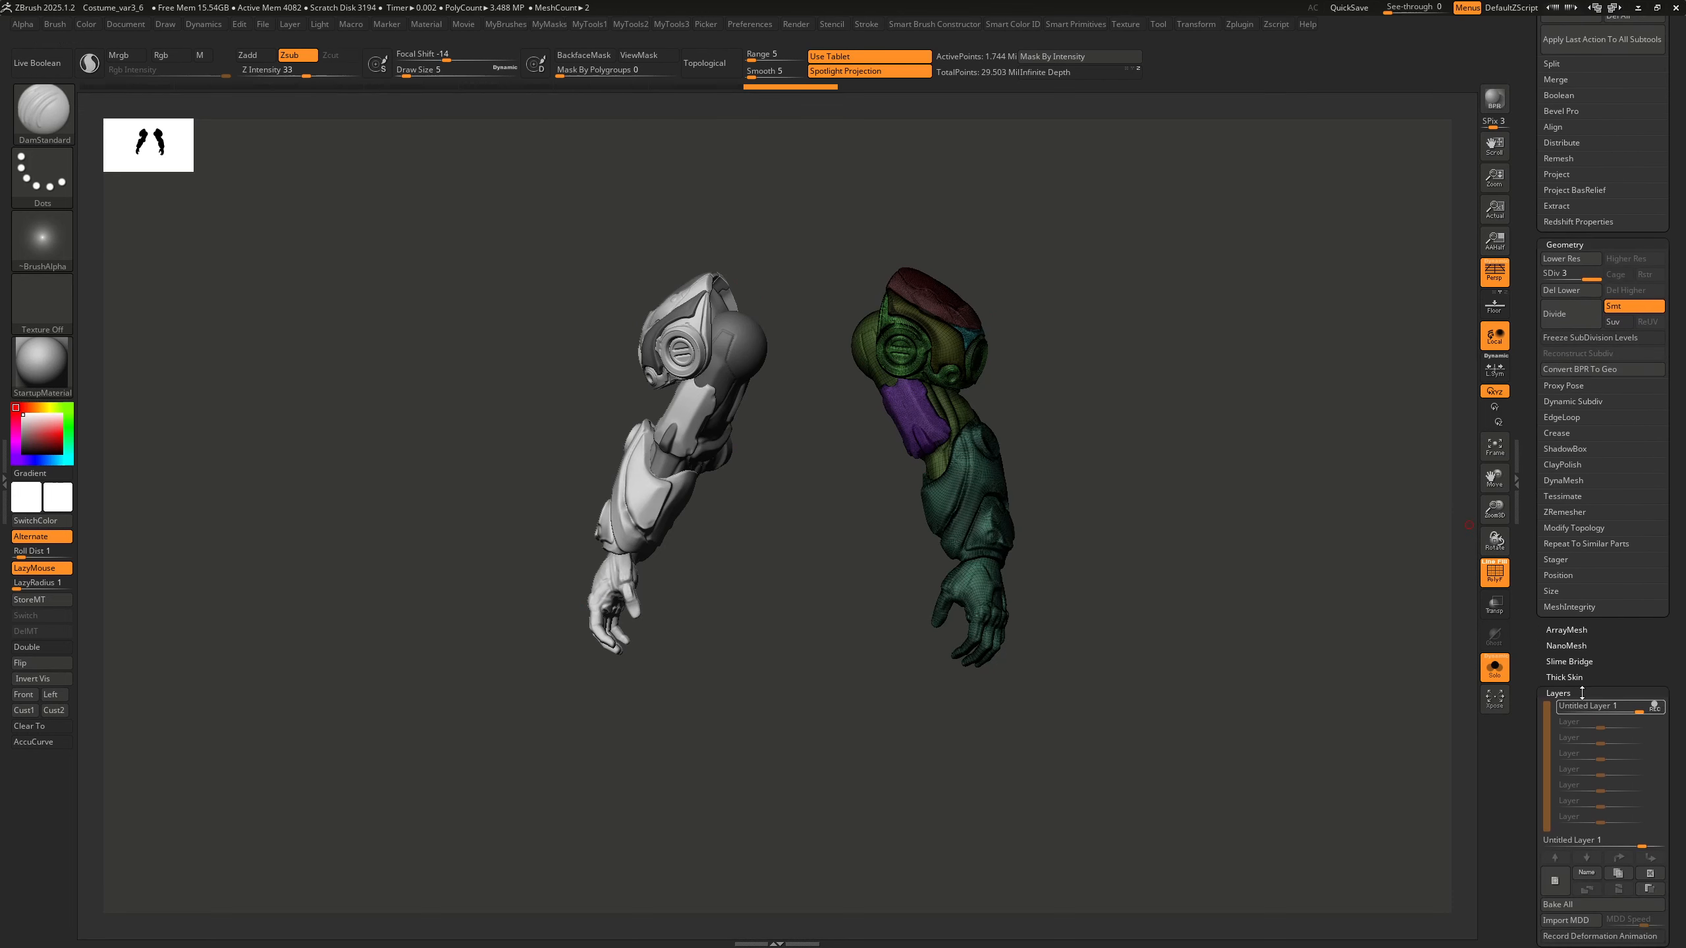
{"action": "scroll", "coordinate": [1526, 415], "scroll_direction": "up", "scroll_amount": 10}
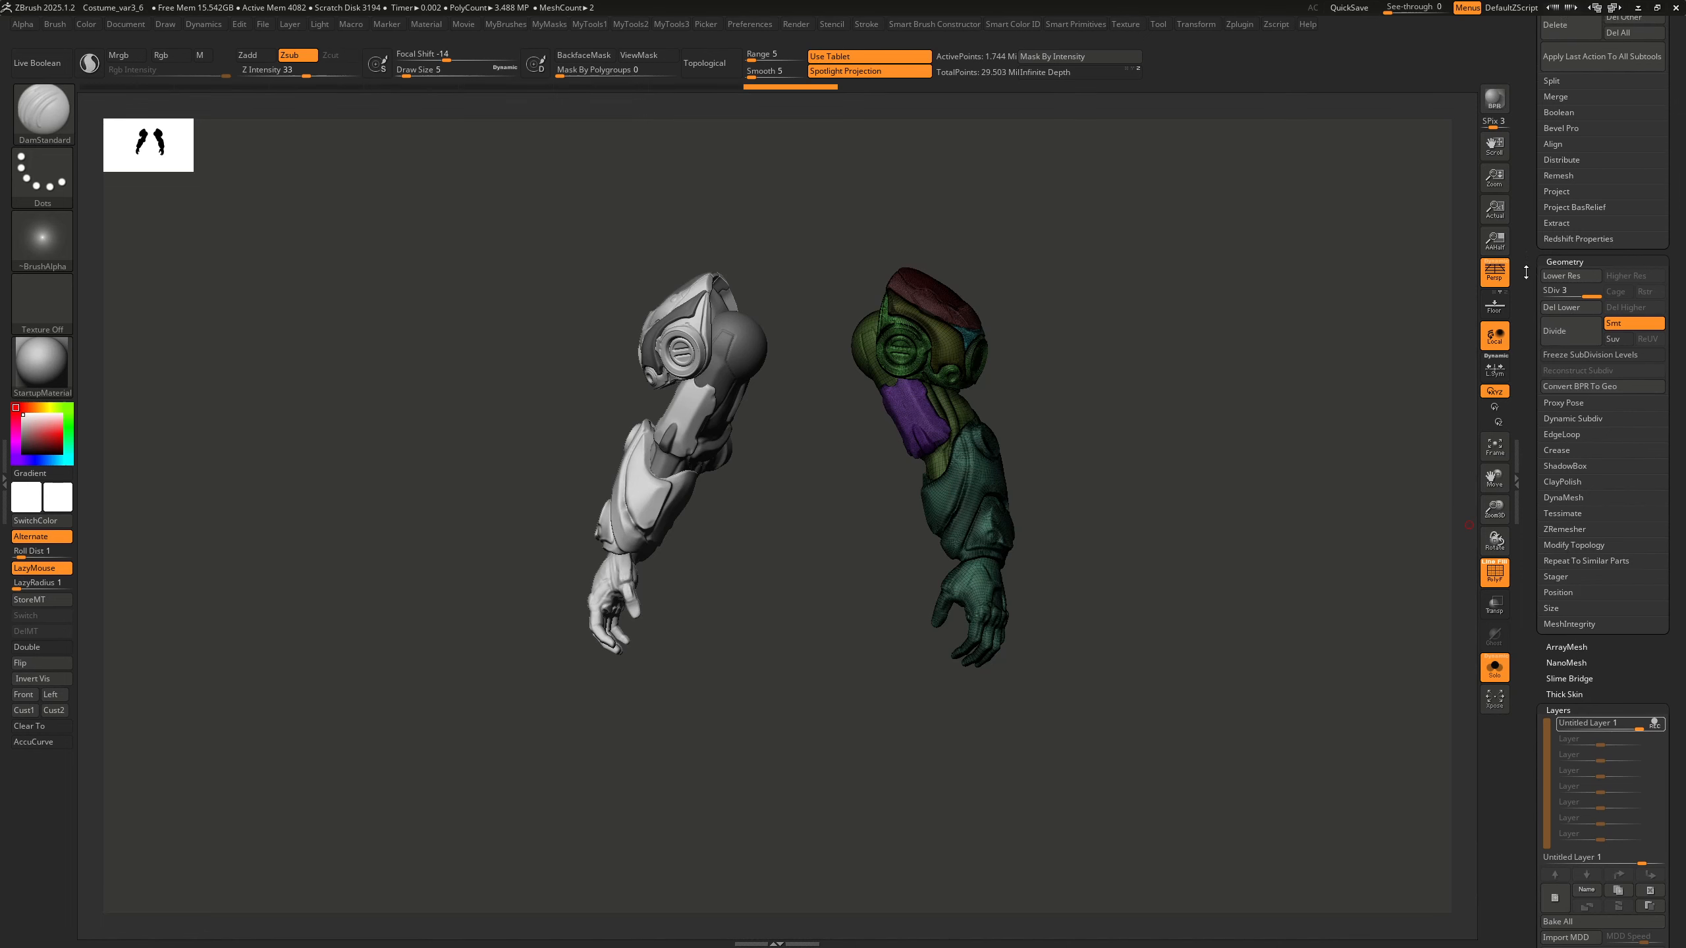
{"action": "scroll", "coordinate": [1526, 415], "scroll_direction": "up", "scroll_amount": 1}
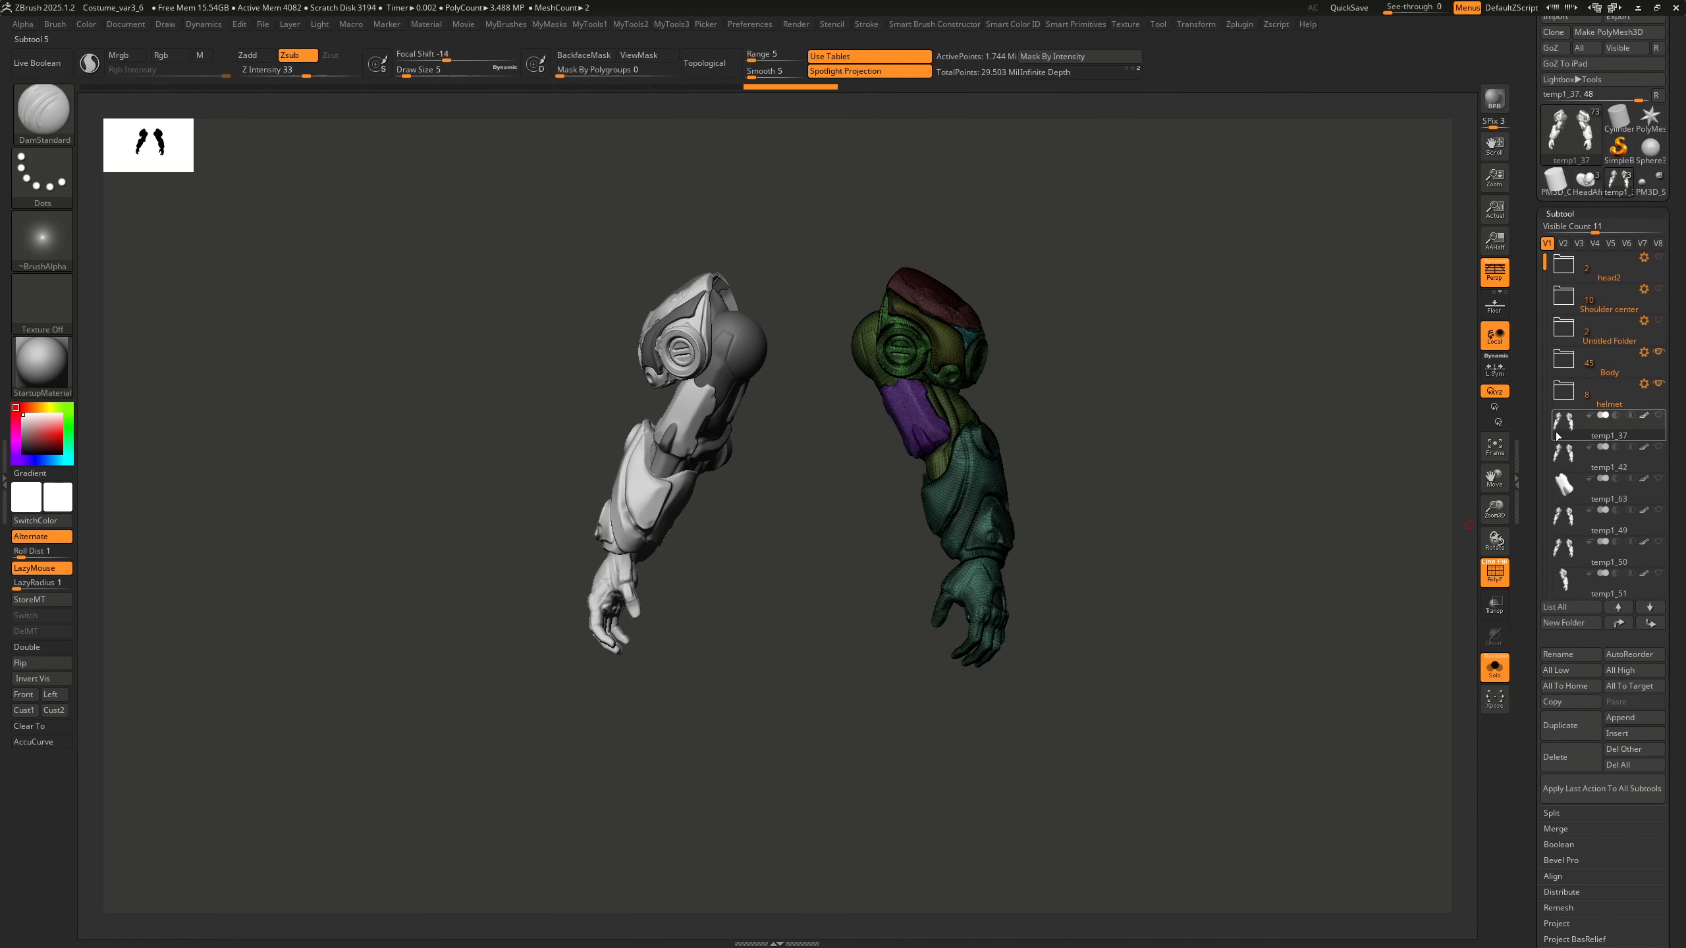
Try to clip the inner shoulders of the arms in temp1_42 along a vertical line
{"action": "left_click", "coordinate": [1606, 458]}
{"action": "mouse_move", "coordinate": [880, 485]}
{"action": "left_mouse_down"}
{"action": "mouse_move", "coordinate": [820, 490]}
{"action": "mouse_move", "coordinate": [854, 274]}
{"action": "left_mouse_up"}
{"action": "key", "text": "ctrl+shift"}
{"action": "key", "text": "ctrl+shift+1"}
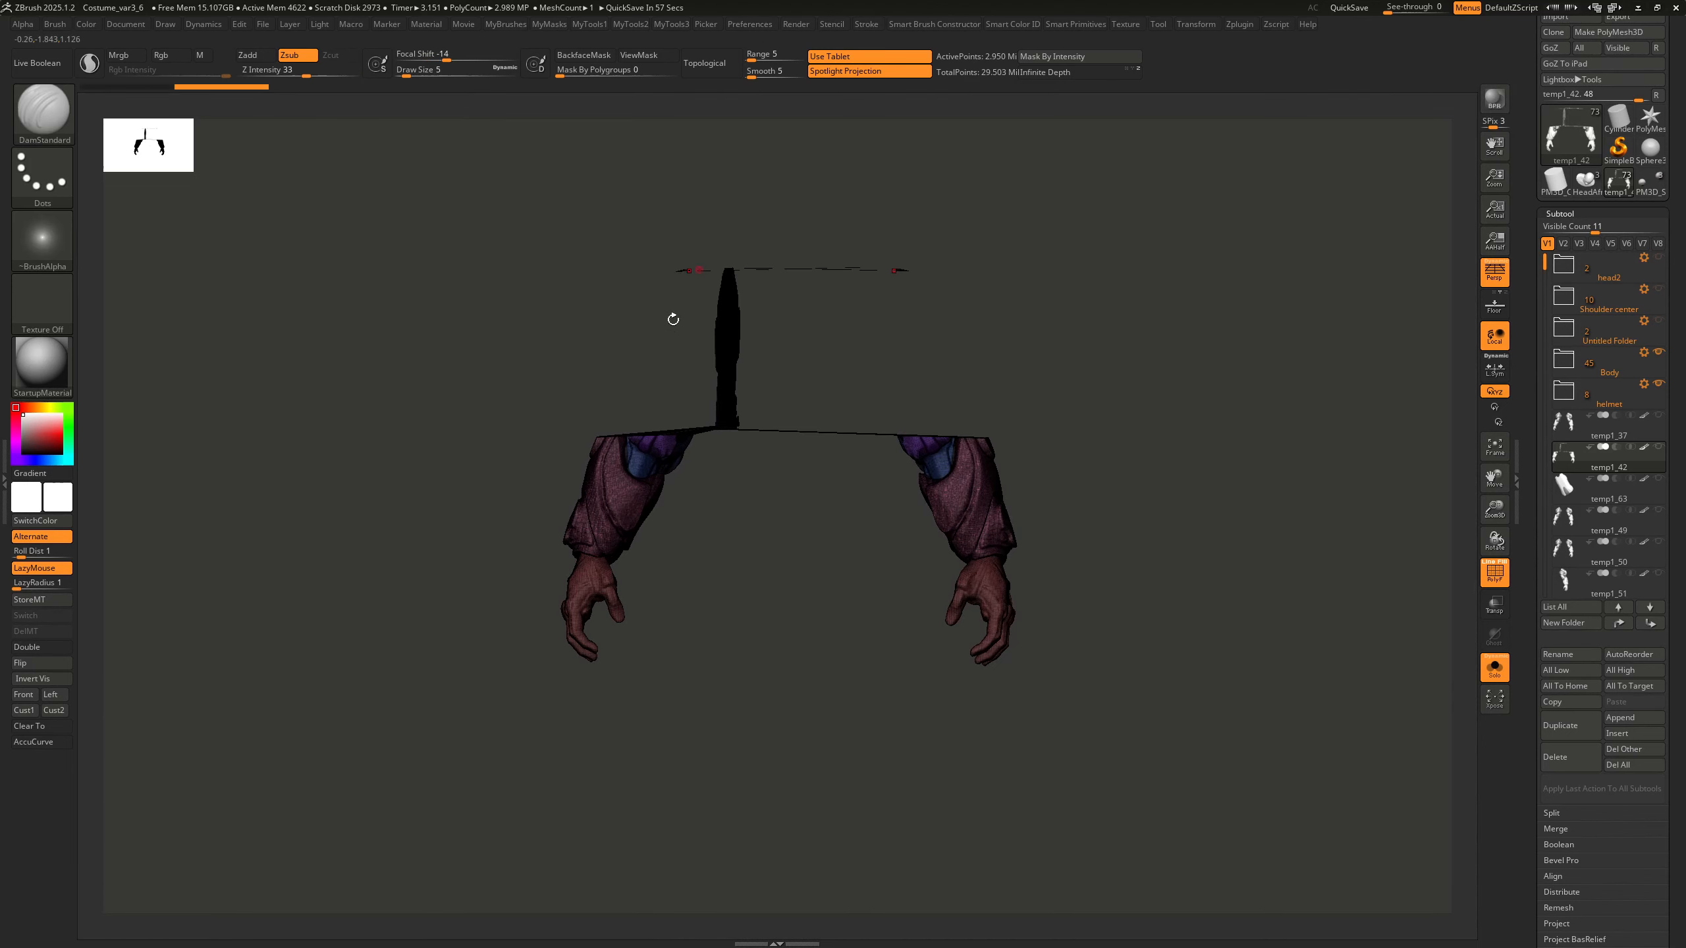
{"action": "key", "text": "ctrl+z"}
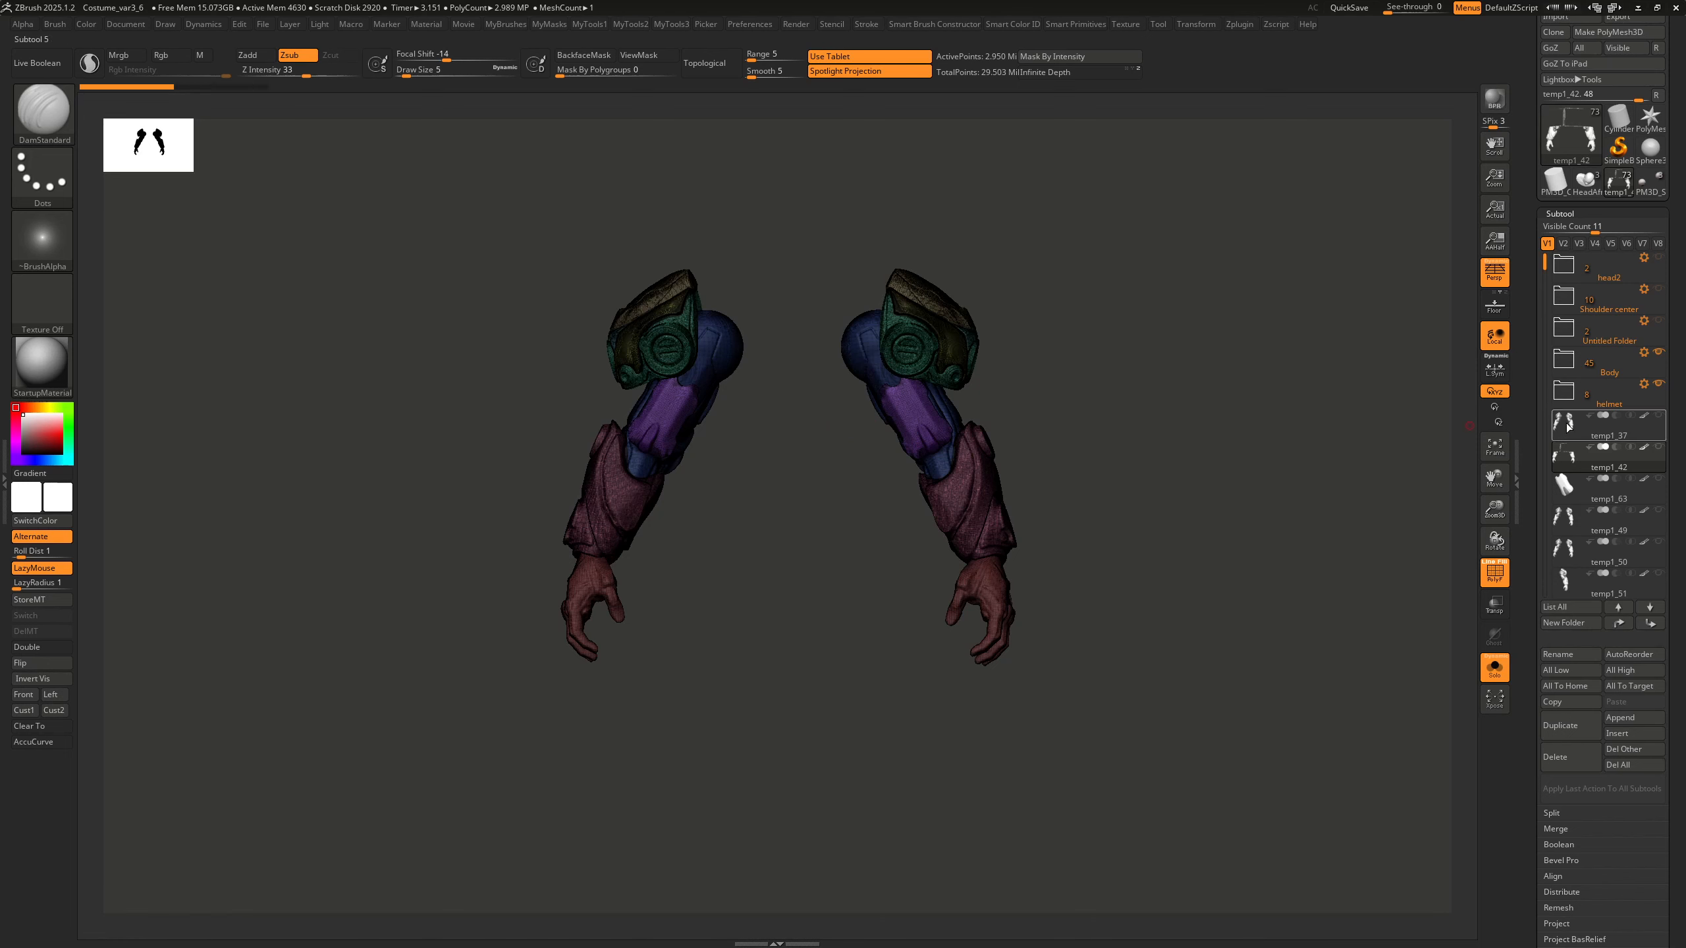
Clip the inner shoulder ball of the mirrored arm temp1_37 along a vertical line
{"action": "left_click", "coordinate": [1600, 428]}
{"action": "left_click_drag", "start_coordinate": [857, 418], "coordinate": [857, 292], "text": "ctrl+shift"}
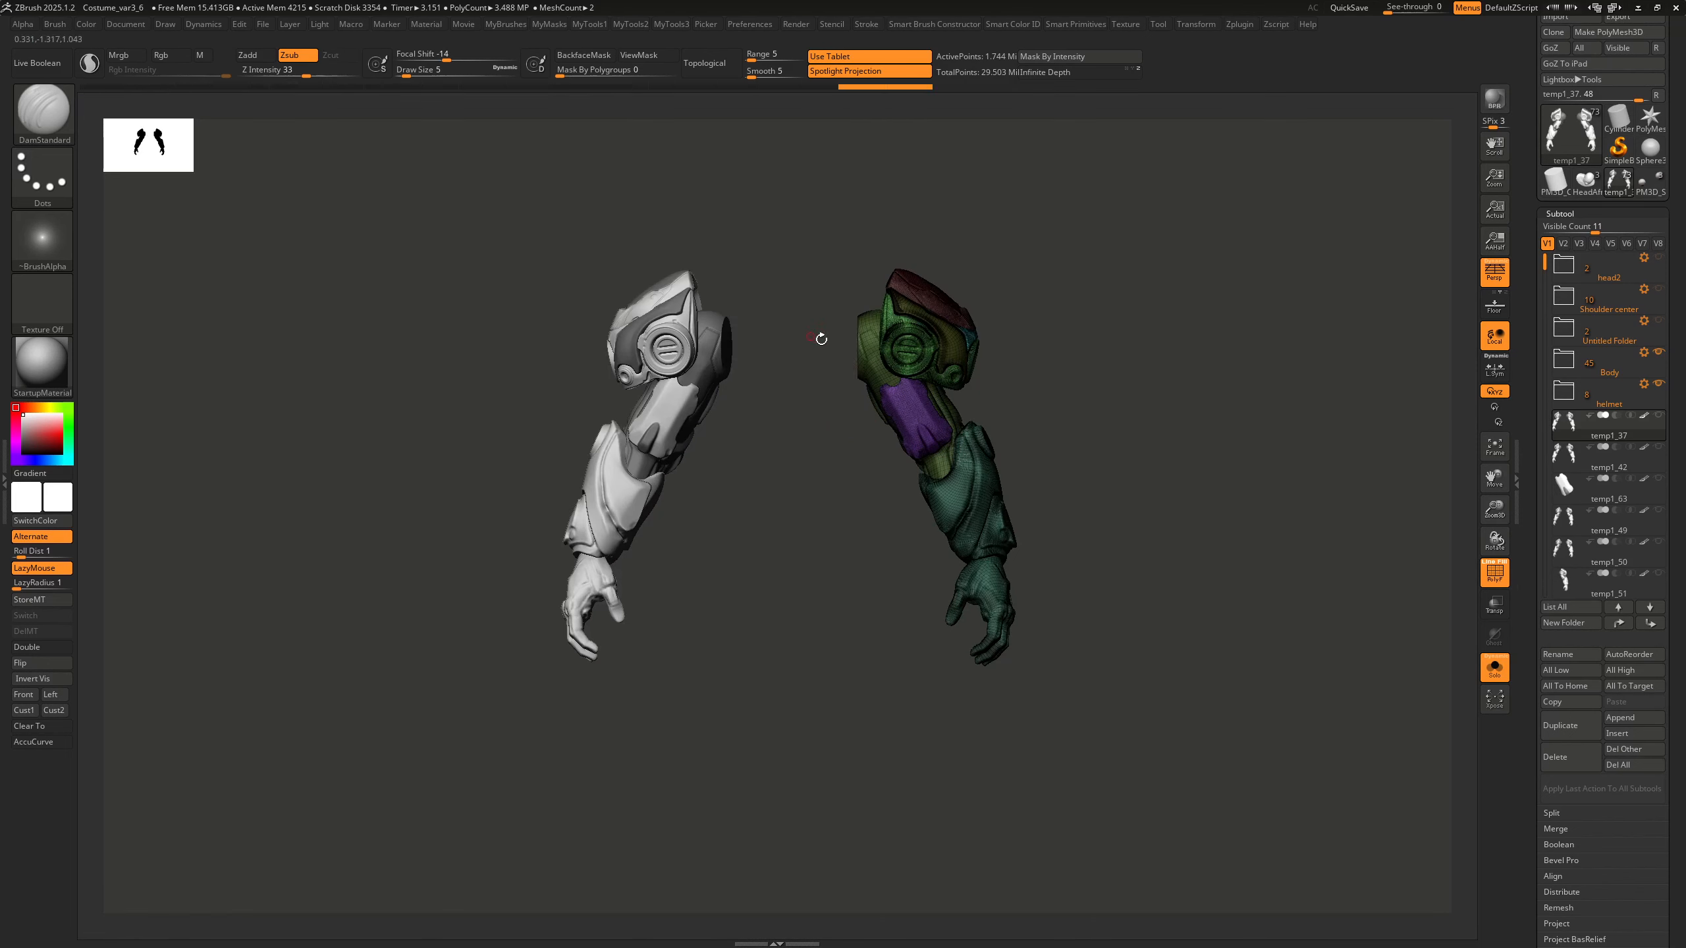
{"action": "left_click_drag", "start_coordinate": [852, 363], "coordinate": [888, 252], "text": "ctrl+shift"}
Try to clip the shoulder of temp1_37 again with X symmetry activated
{"action": "left_click", "coordinate": [1192, 24]}
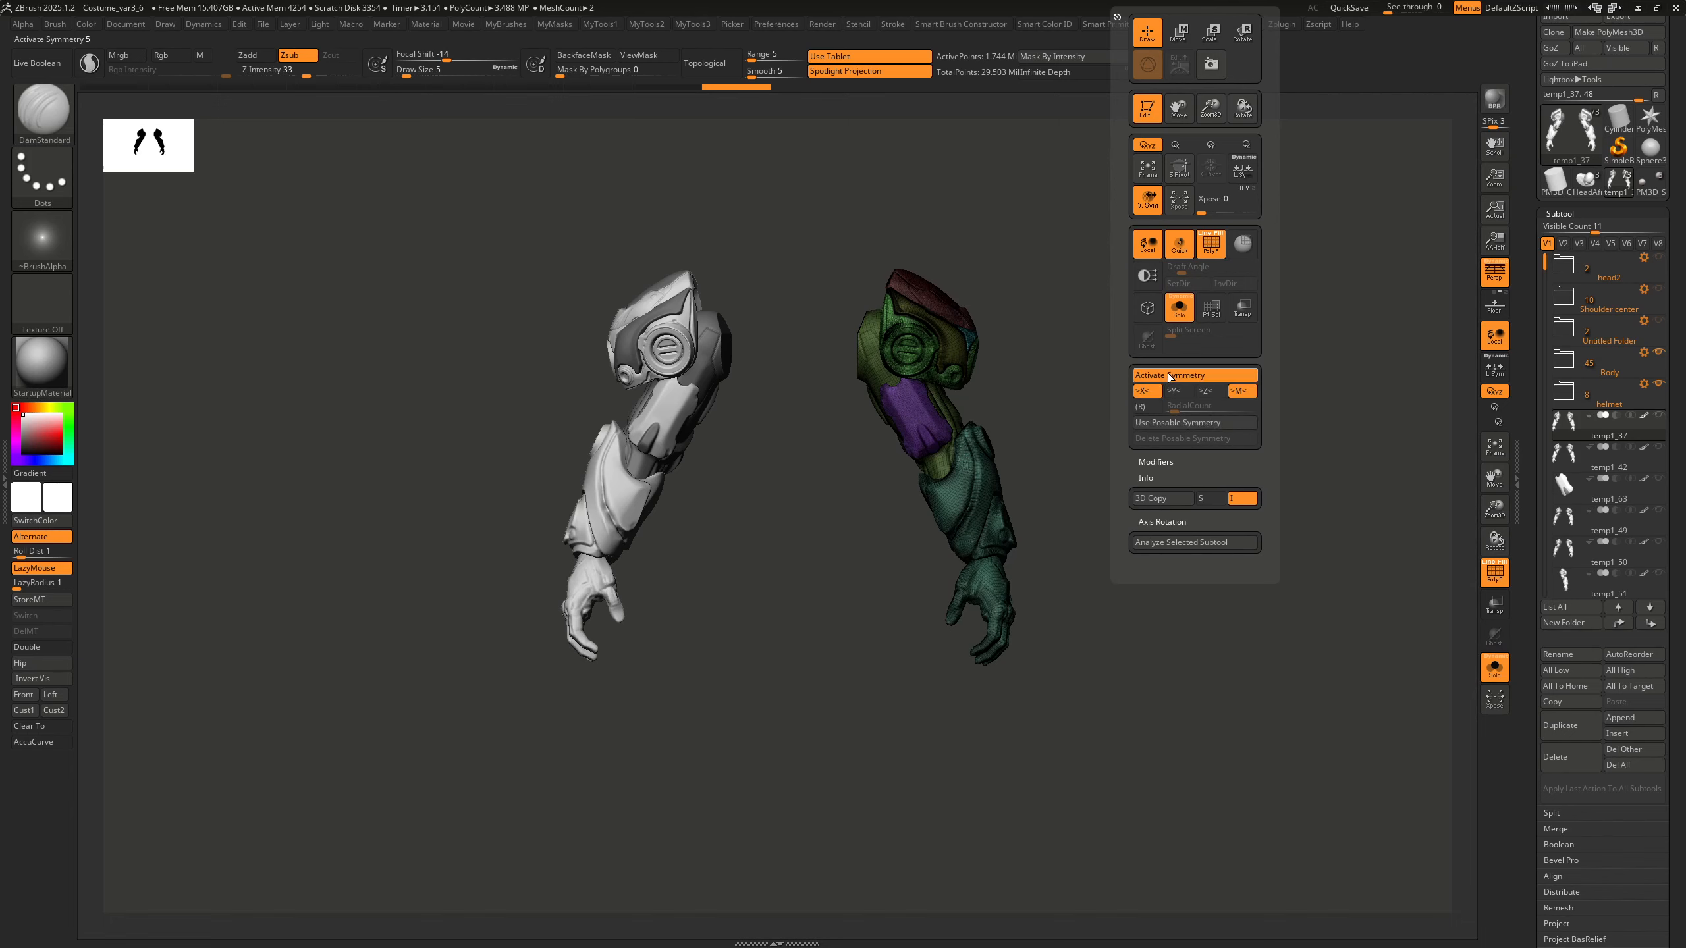
{"action": "left_click_drag", "start_coordinate": [858, 414], "coordinate": [859, 288], "text": "ctrl+shift"}
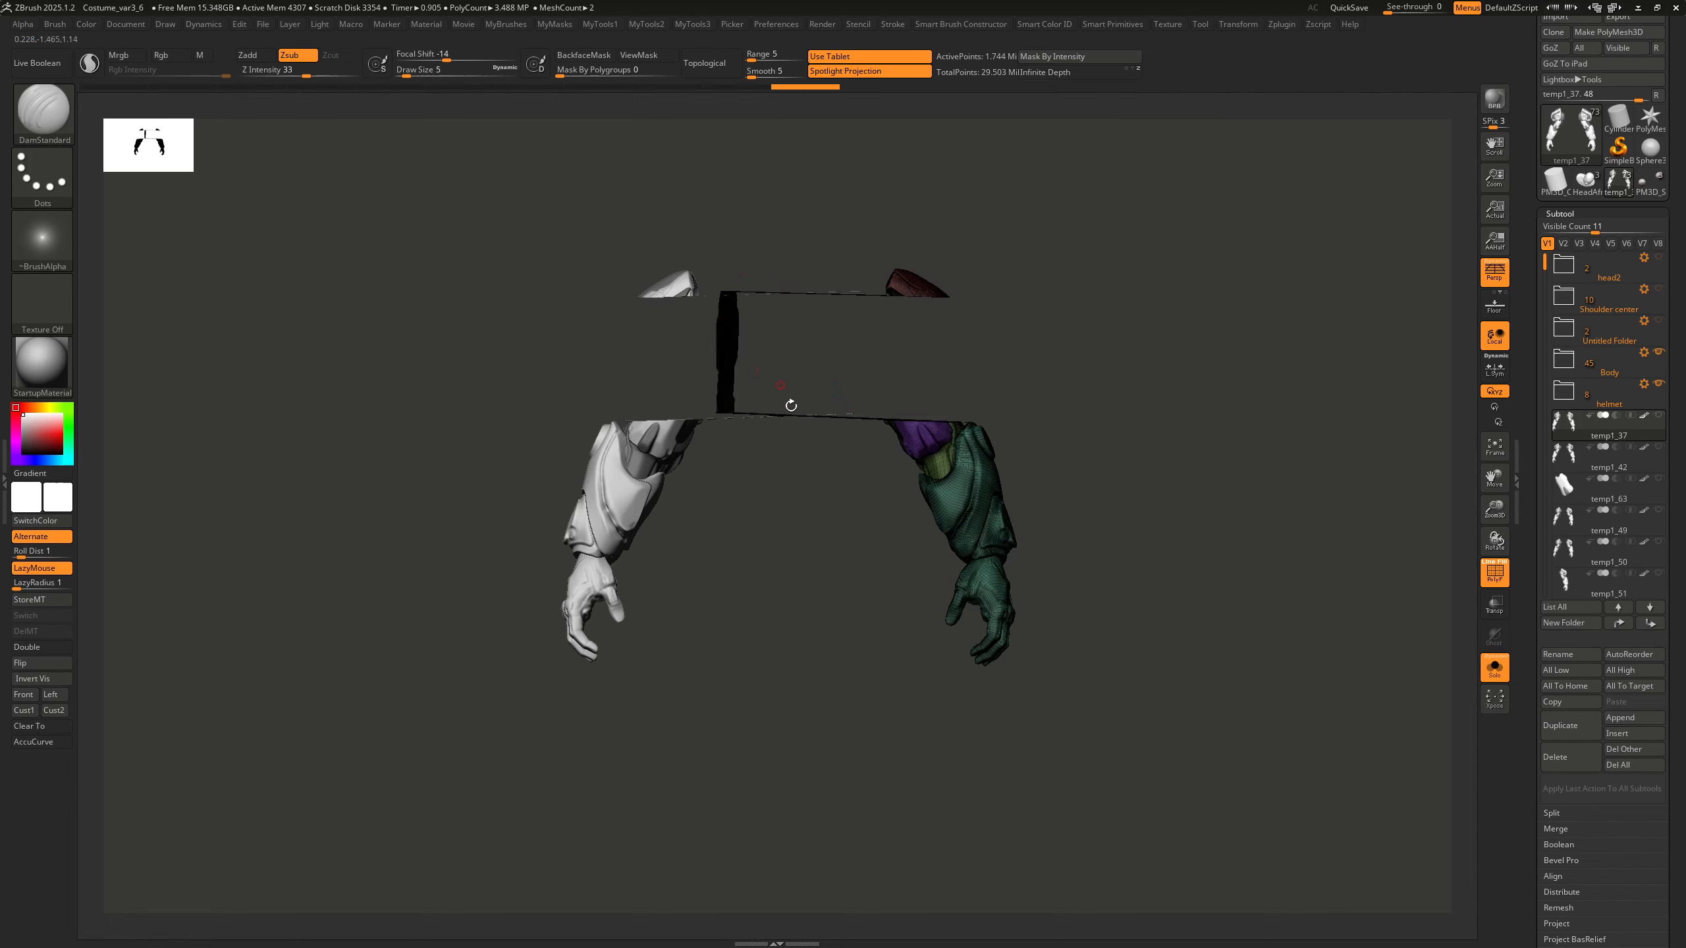
{"action": "key", "text": "ctrl"}
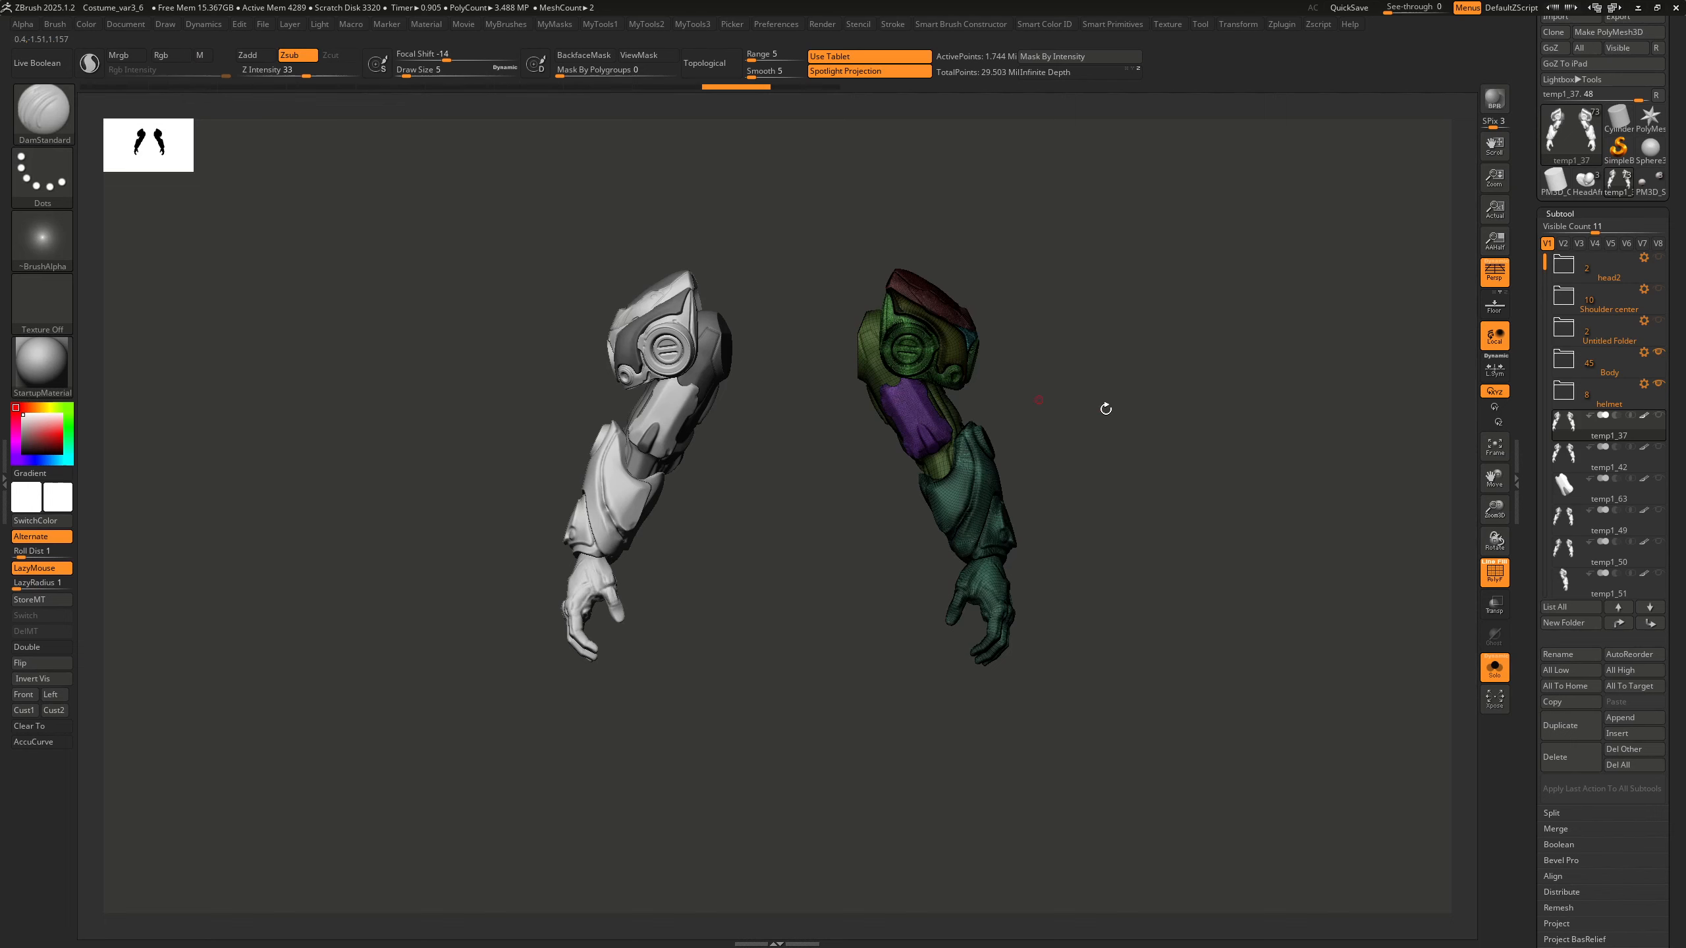
Turn on Local Symmetry for the upper-arm plate temp1_63 and mirror the plate to the other side with ArraySymmetry
{"action": "left_click", "coordinate": [1563, 488]}
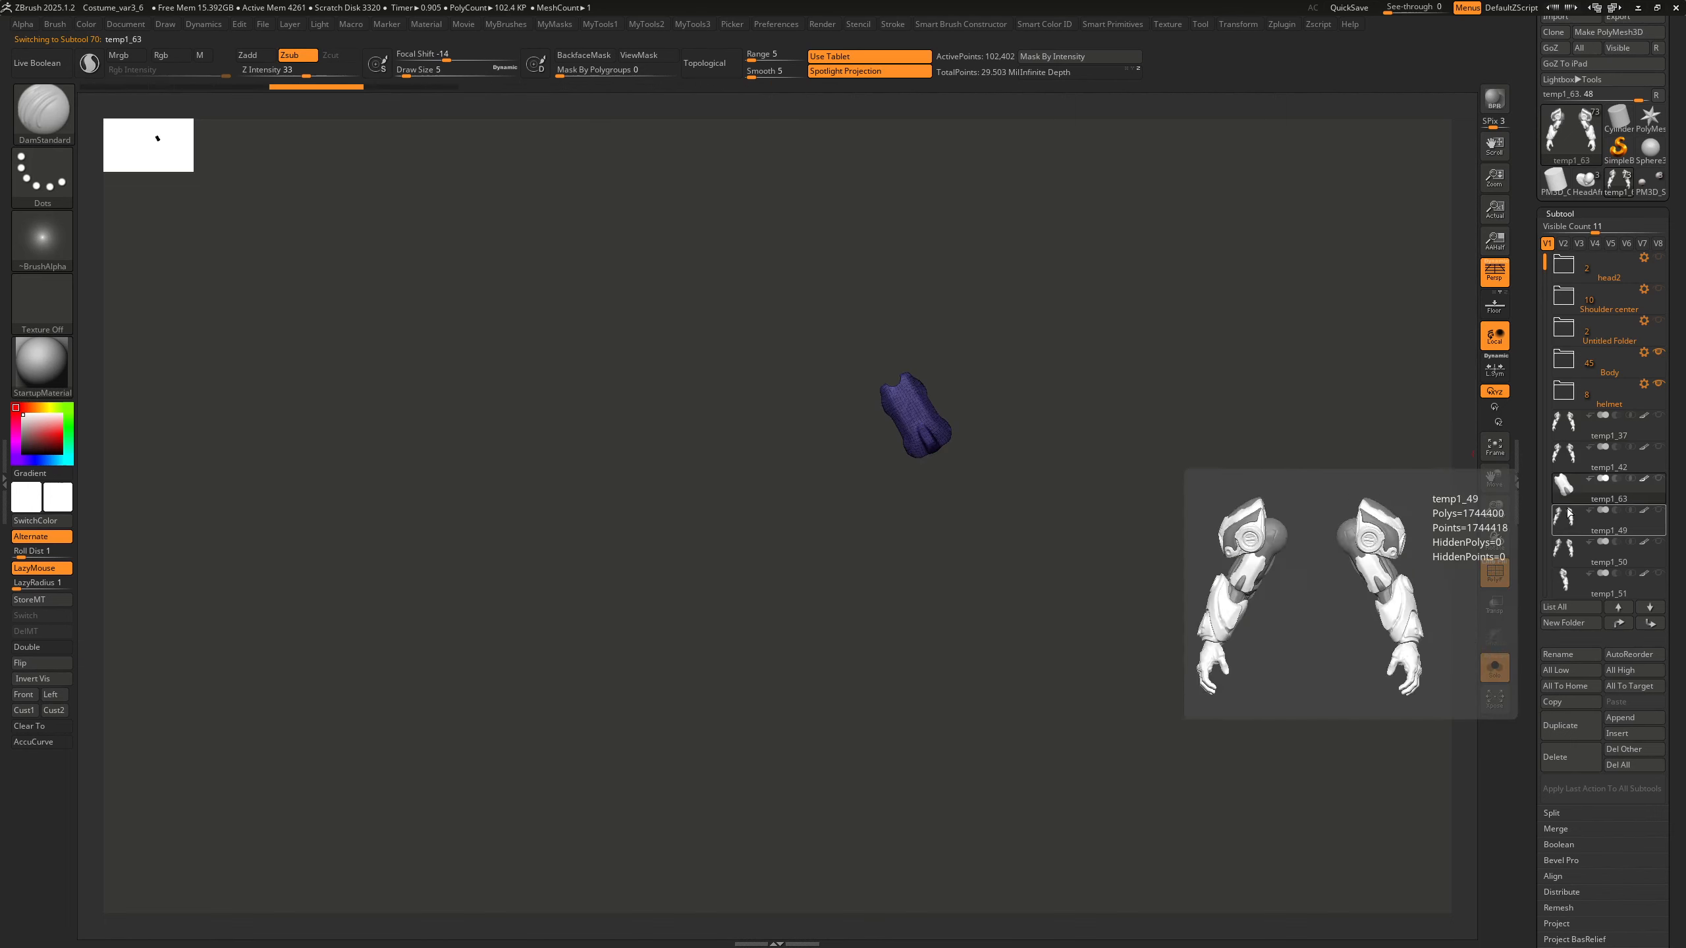
{"action": "left_click_drag", "start_coordinate": [847, 448], "coordinate": [880, 608], "text": "alt"}
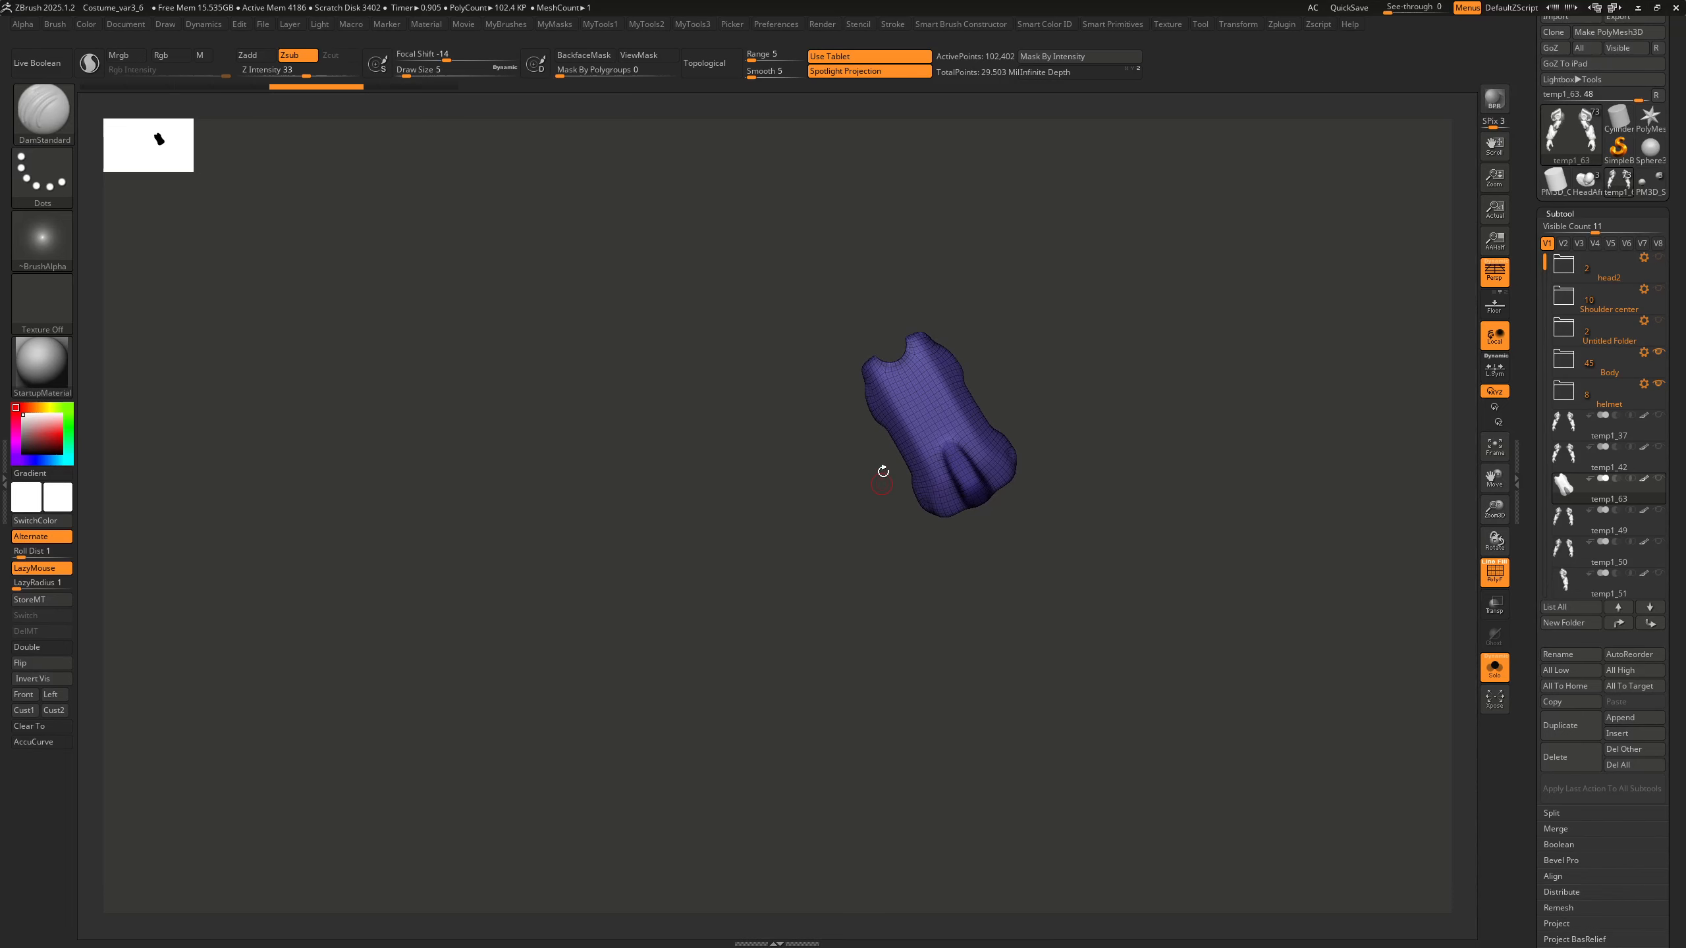
{"action": "key", "text": "w"}
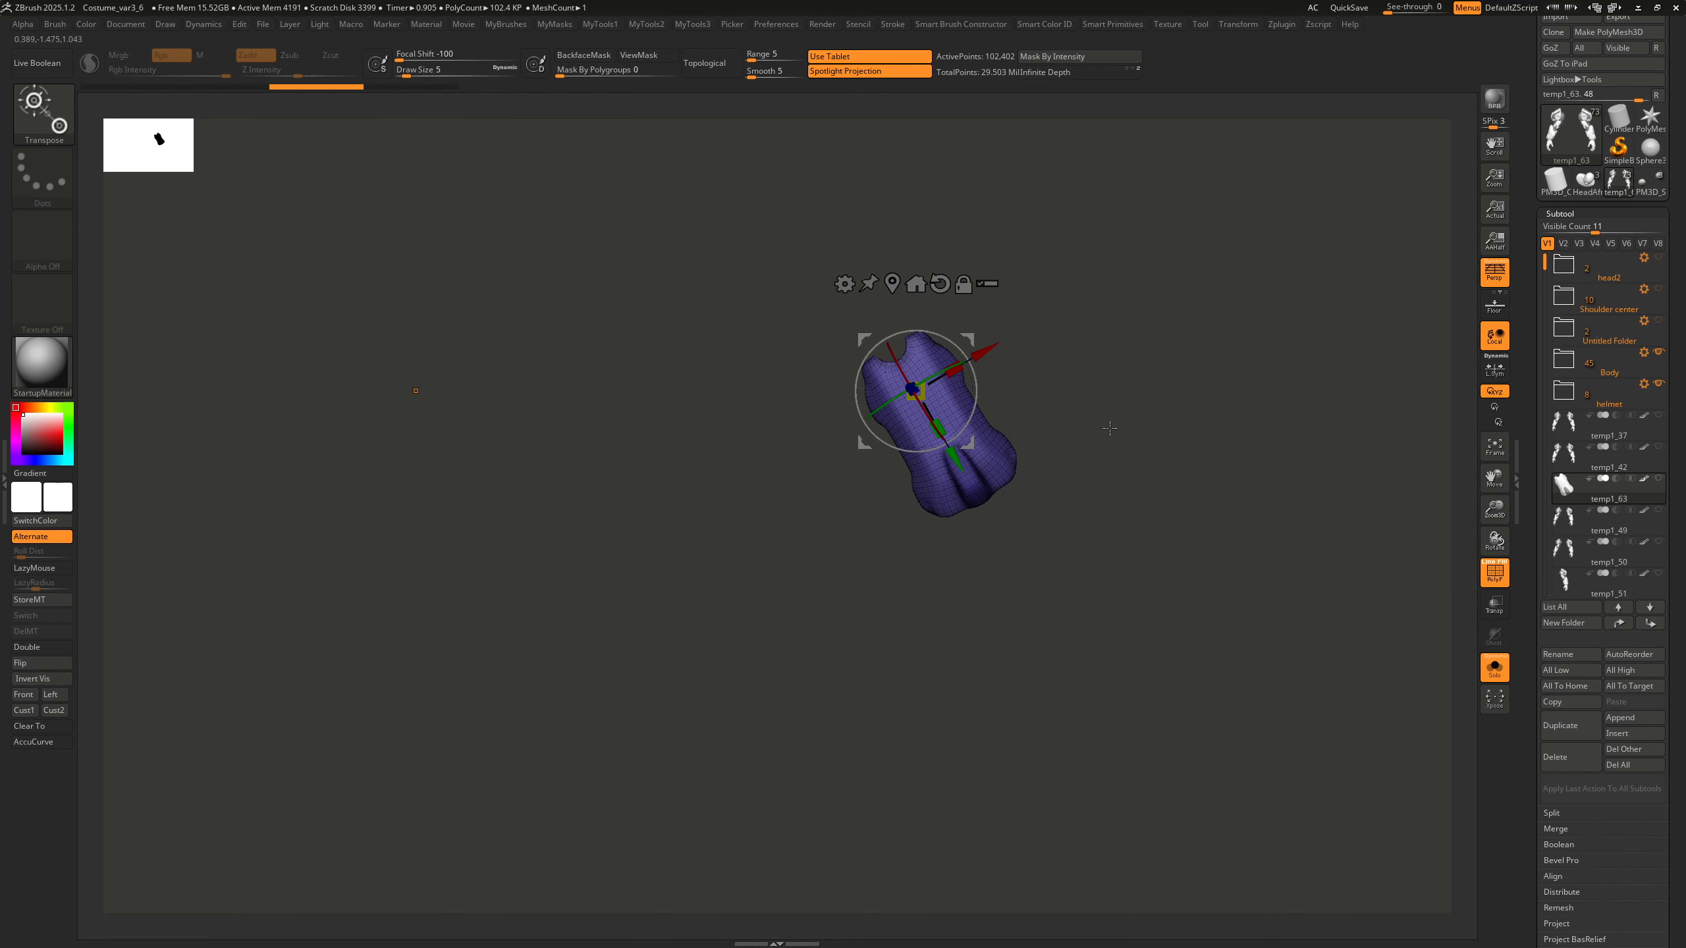
{"action": "left_click", "coordinate": [1494, 369]}
{"action": "key", "text": "q"}
{"action": "key", "text": "d"}
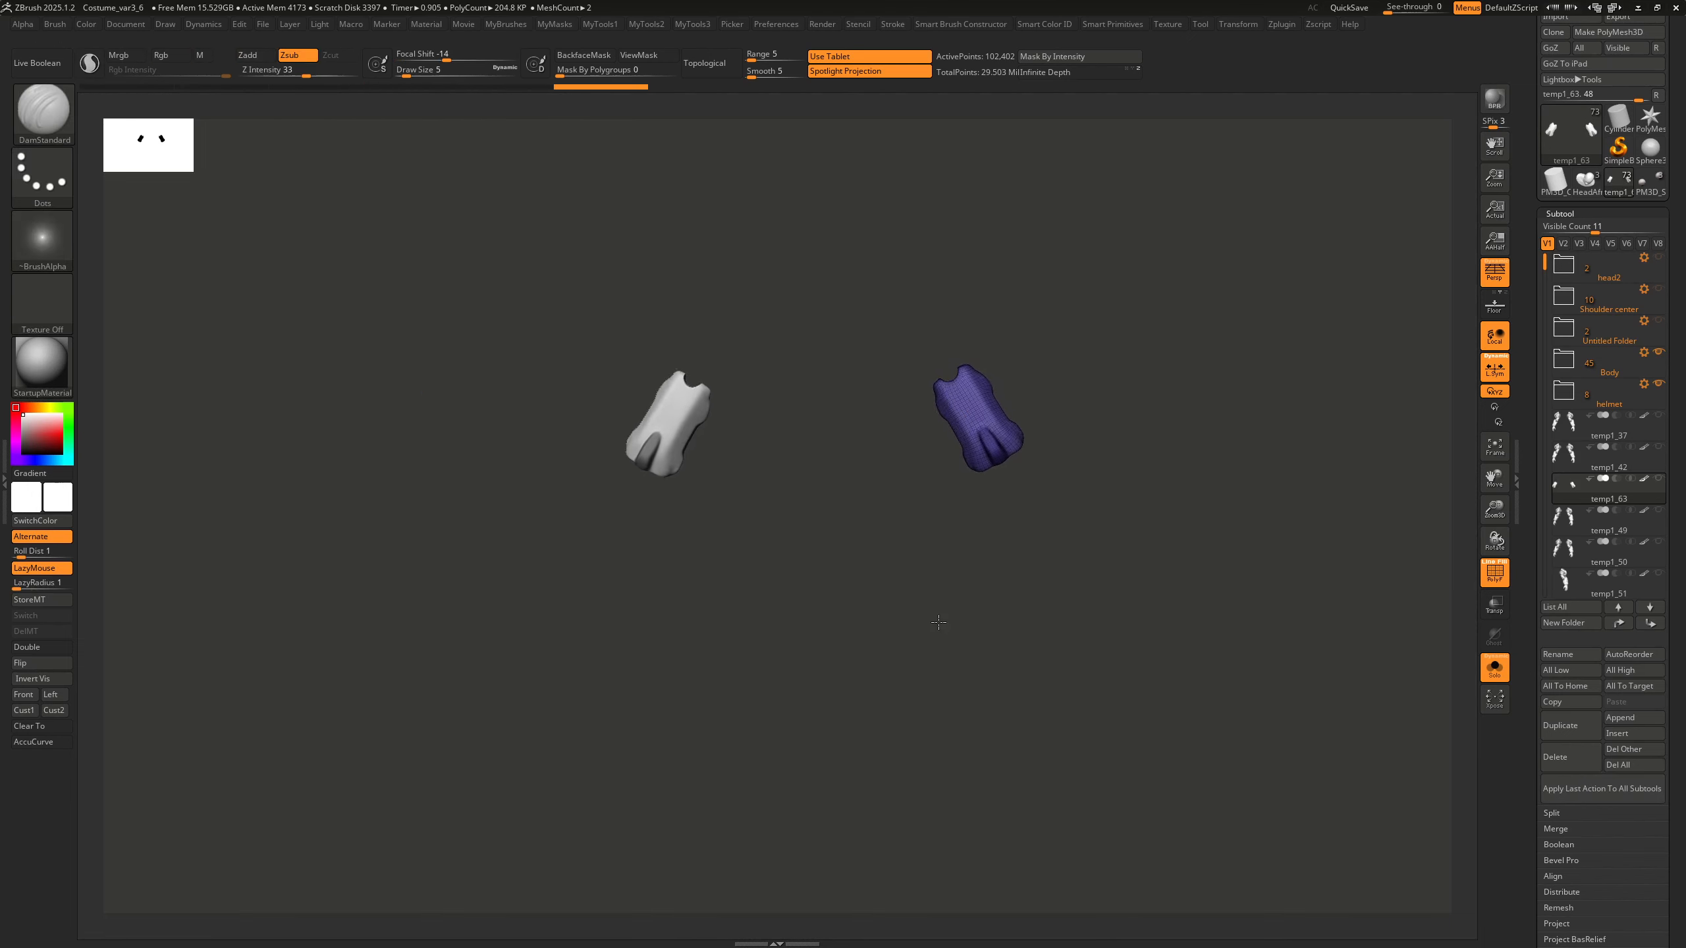
Hide the polyframe and carve a groove along the edge of the temp1_63 plate with the DamStandard brush
{"action": "left_click_drag", "start_coordinate": [942, 626], "coordinate": [979, 704], "text": "alt"}
{"action": "key", "text": "shift+f"}
{"action": "mouse_move", "coordinate": [974, 540]}
{"action": "left_mouse_down"}
{"action": "mouse_move", "coordinate": [974, 494]}
{"action": "mouse_move", "coordinate": [901, 368]}
{"action": "left_mouse_up"}
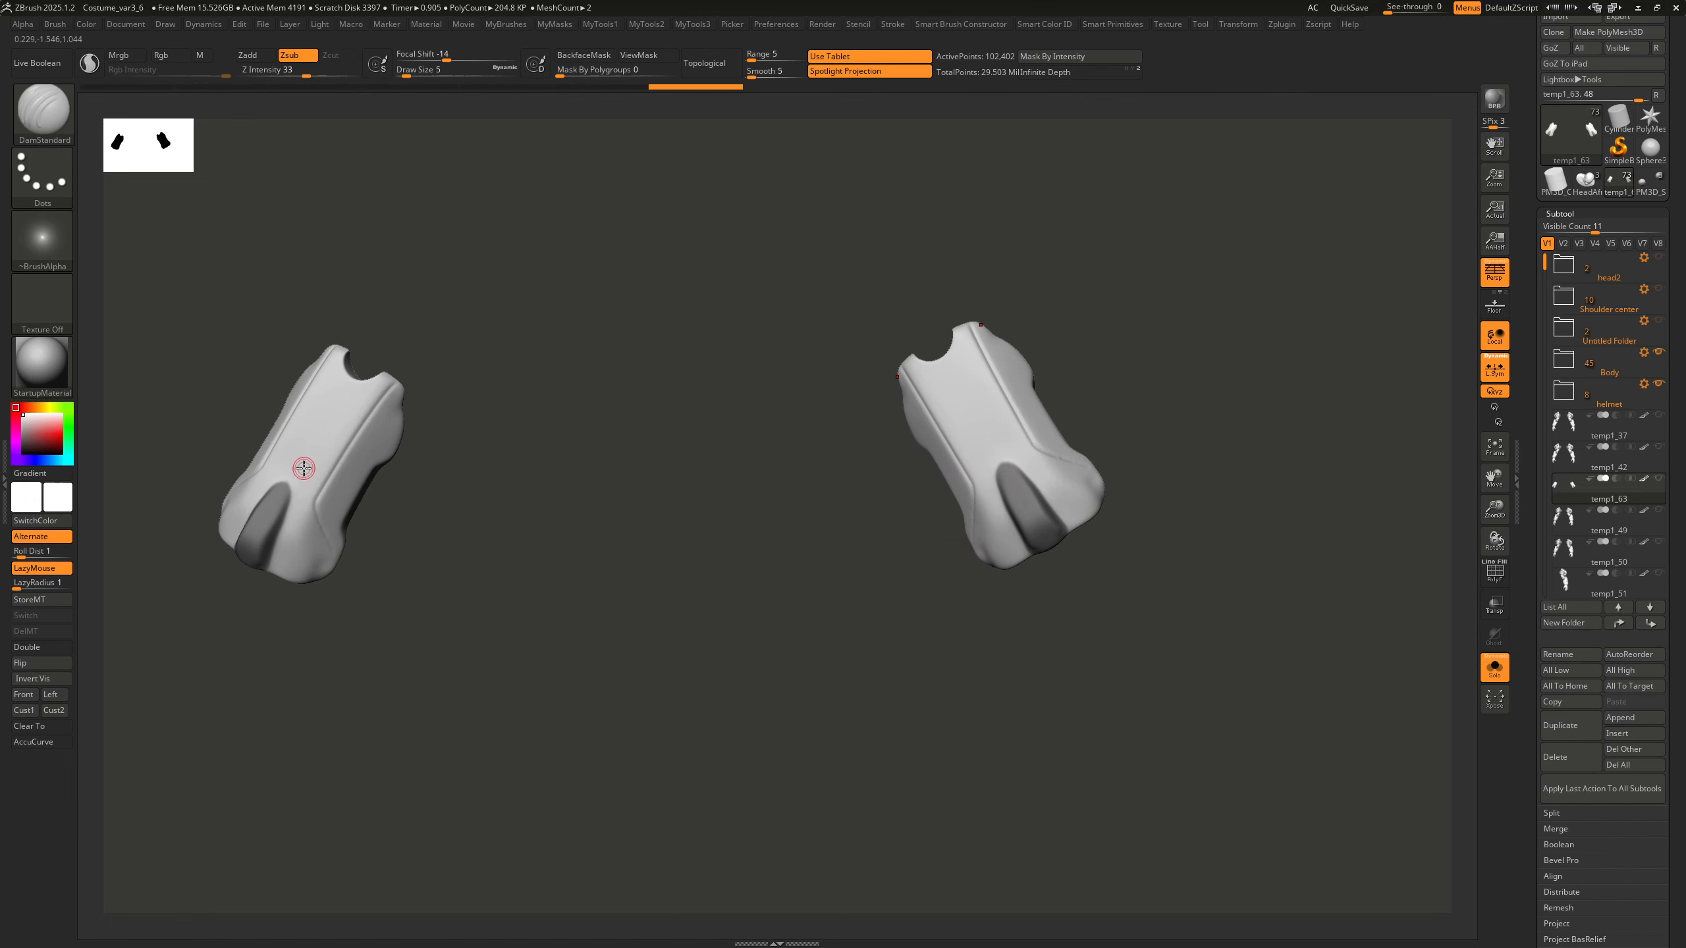
Convert the mirrored arms of temp1_49 into real geometry with the ConvertArrayMesh macro, showing the polyframe
{"action": "left_click", "coordinate": [1566, 525]}
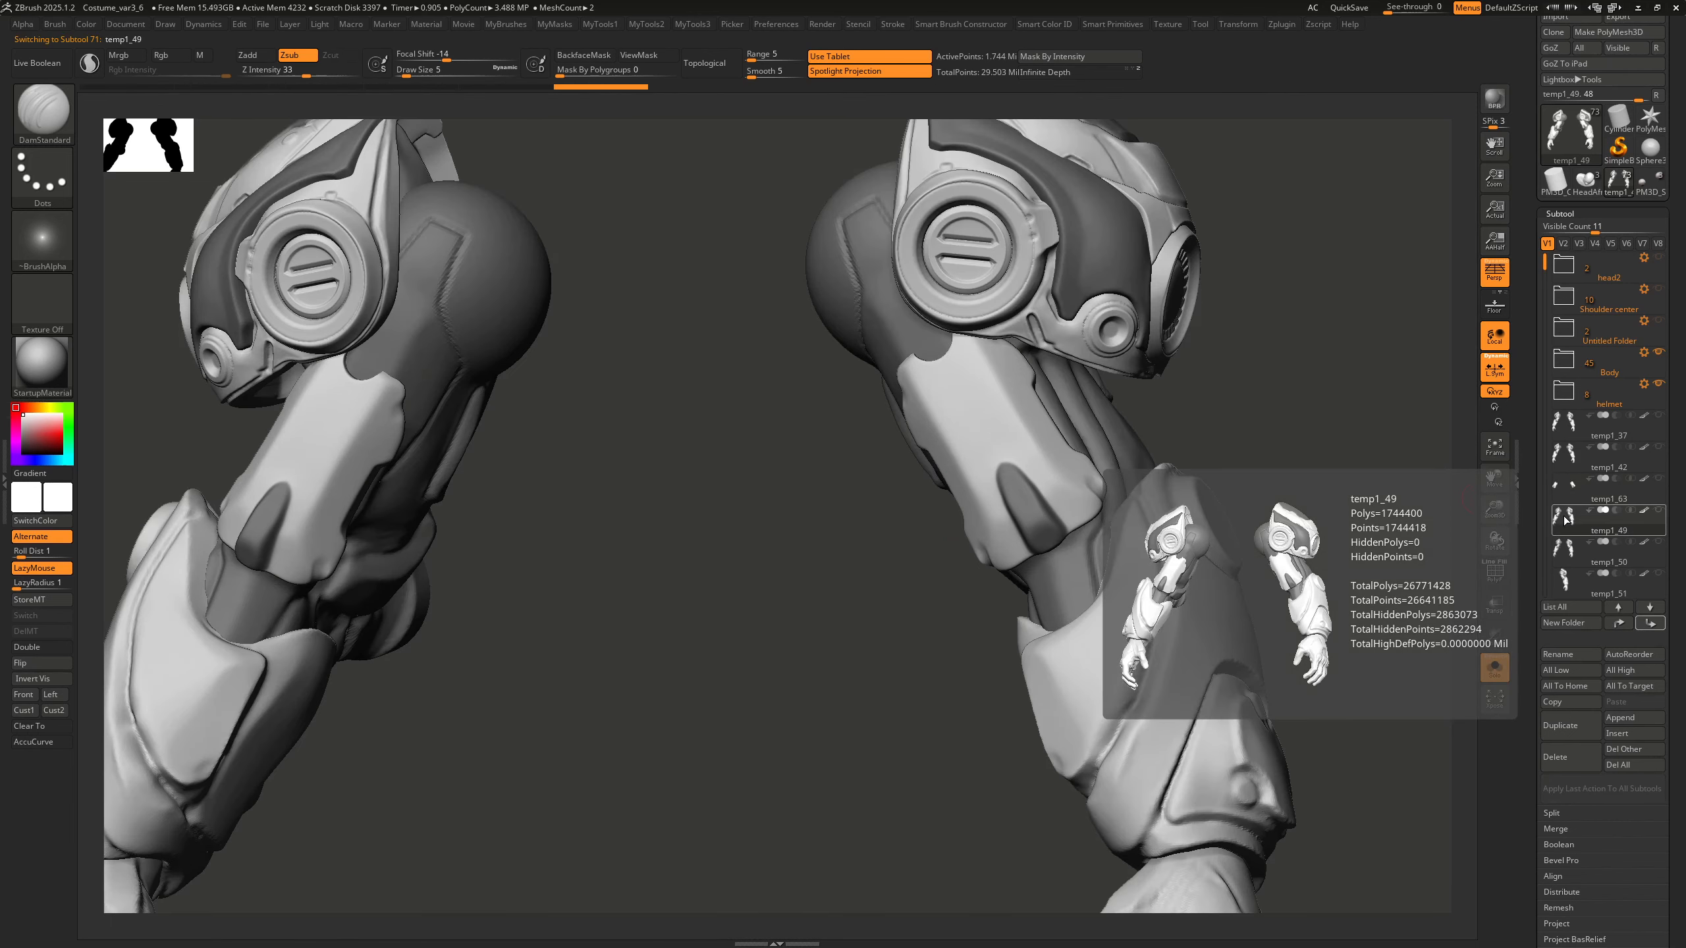
{"action": "key", "text": "f"}
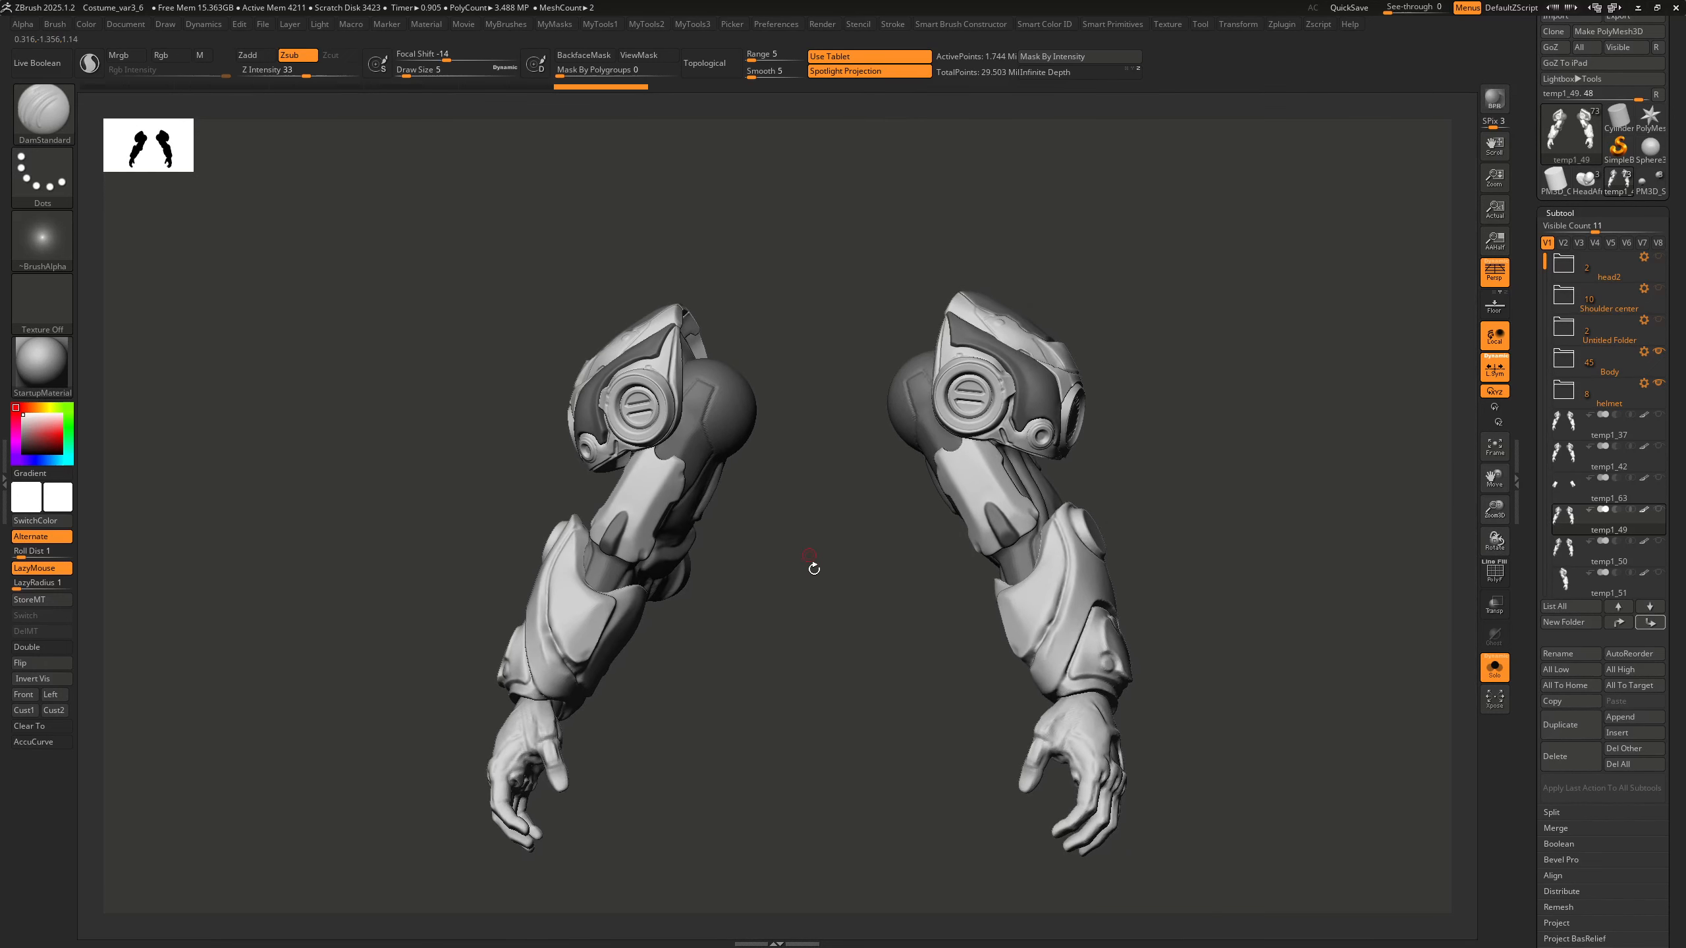
{"action": "key", "text": "shift+f"}
{"action": "left_click_drag", "start_coordinate": [832, 642], "coordinate": [750, 581], "text": "alt"}
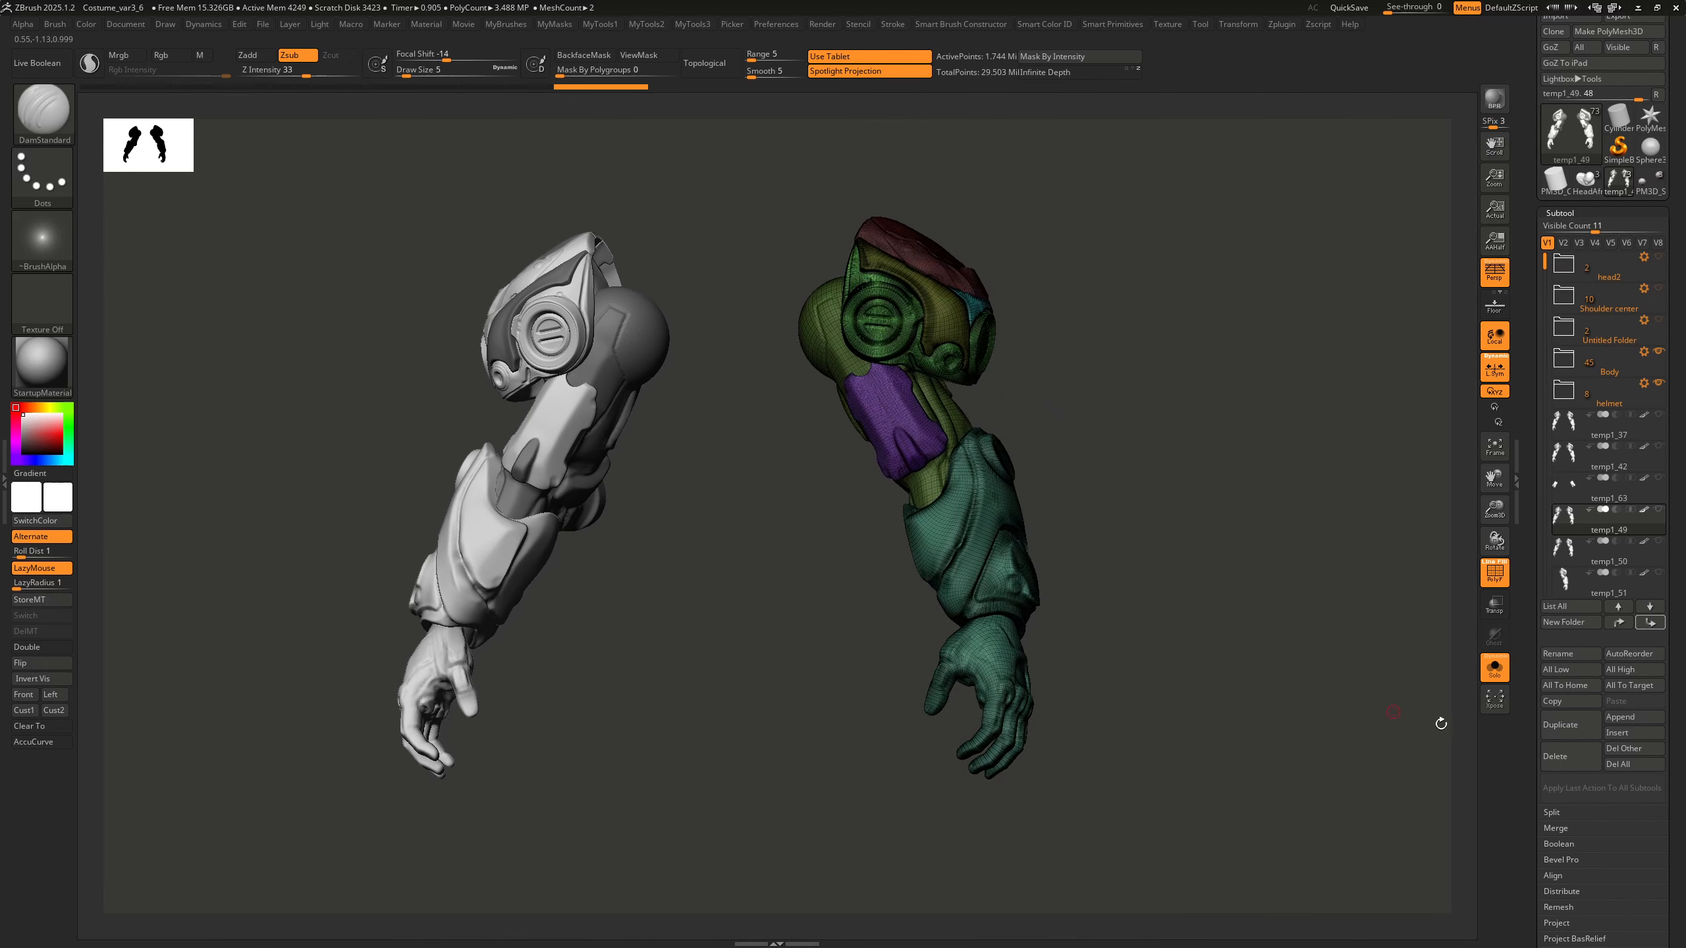
{"action": "scroll", "coordinate": [1531, 780], "scroll_direction": "down", "scroll_amount": 6}
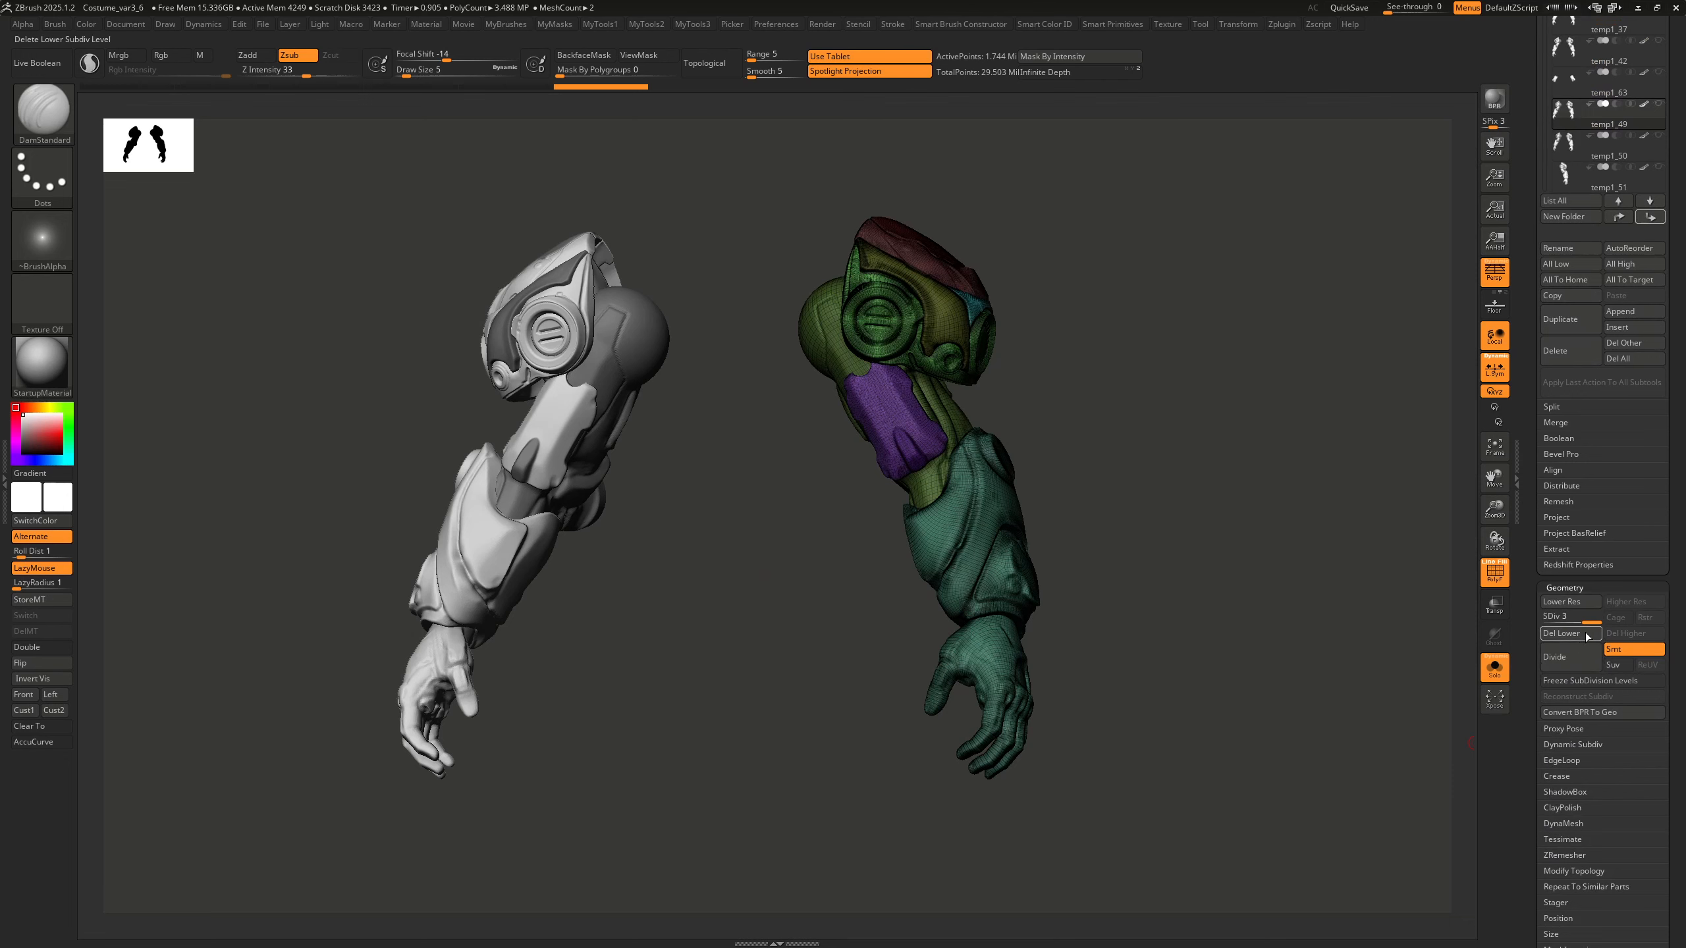
{"action": "left_click", "coordinate": [351, 24]}
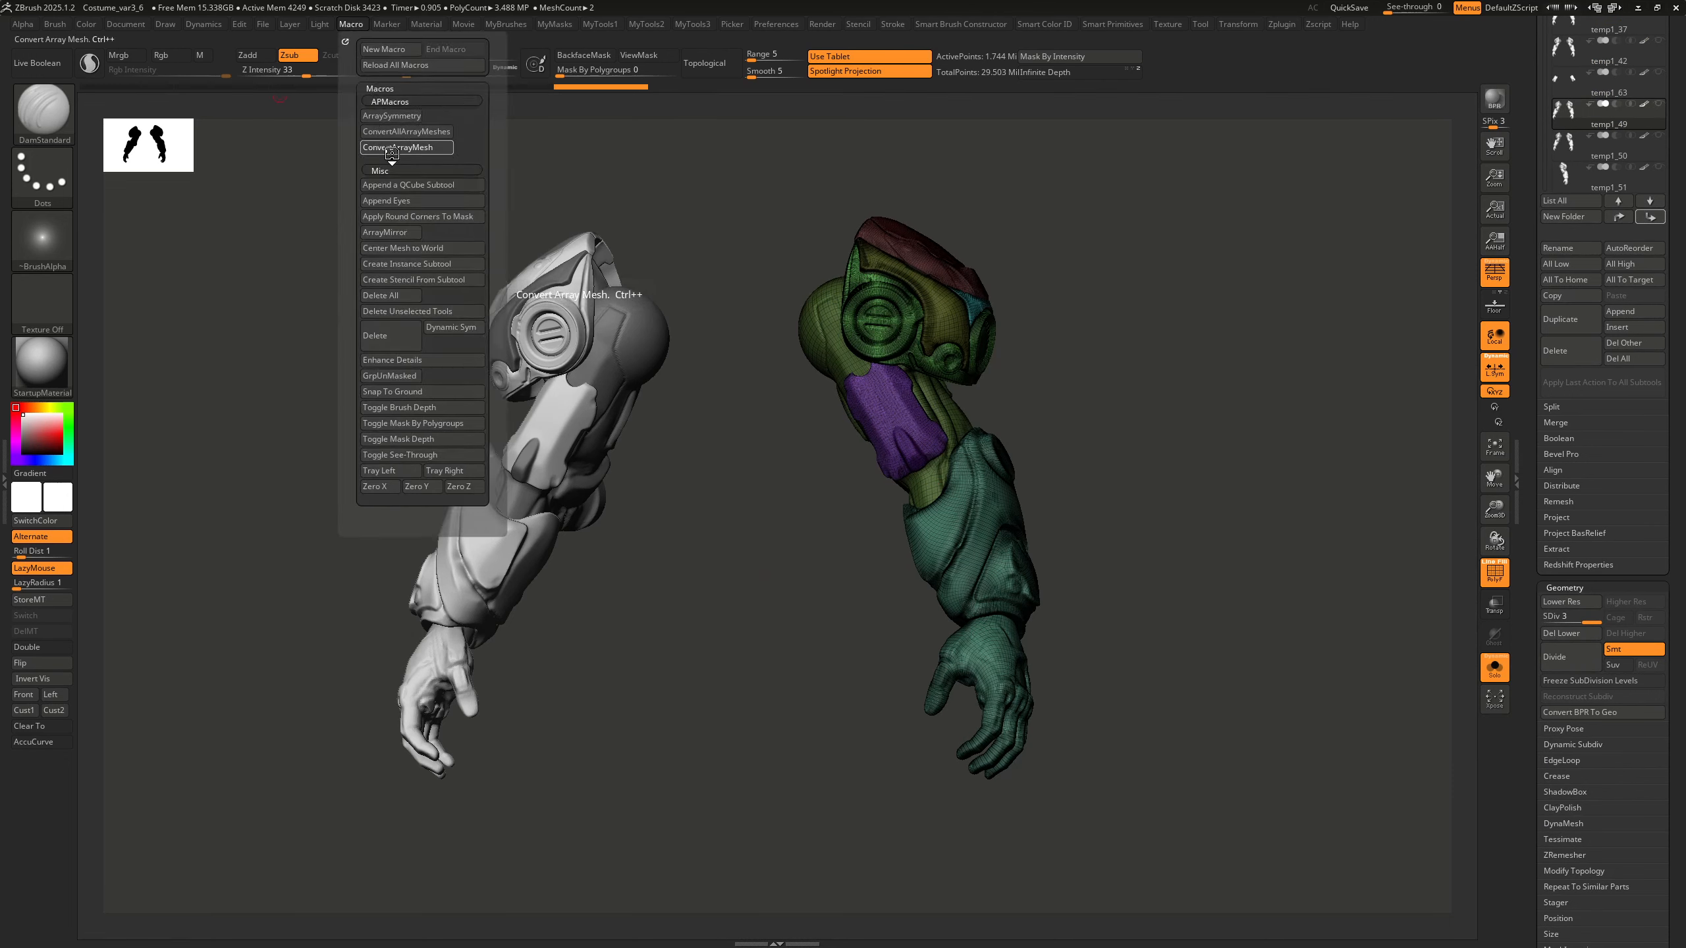
{"action": "left_click", "coordinate": [390, 148]}
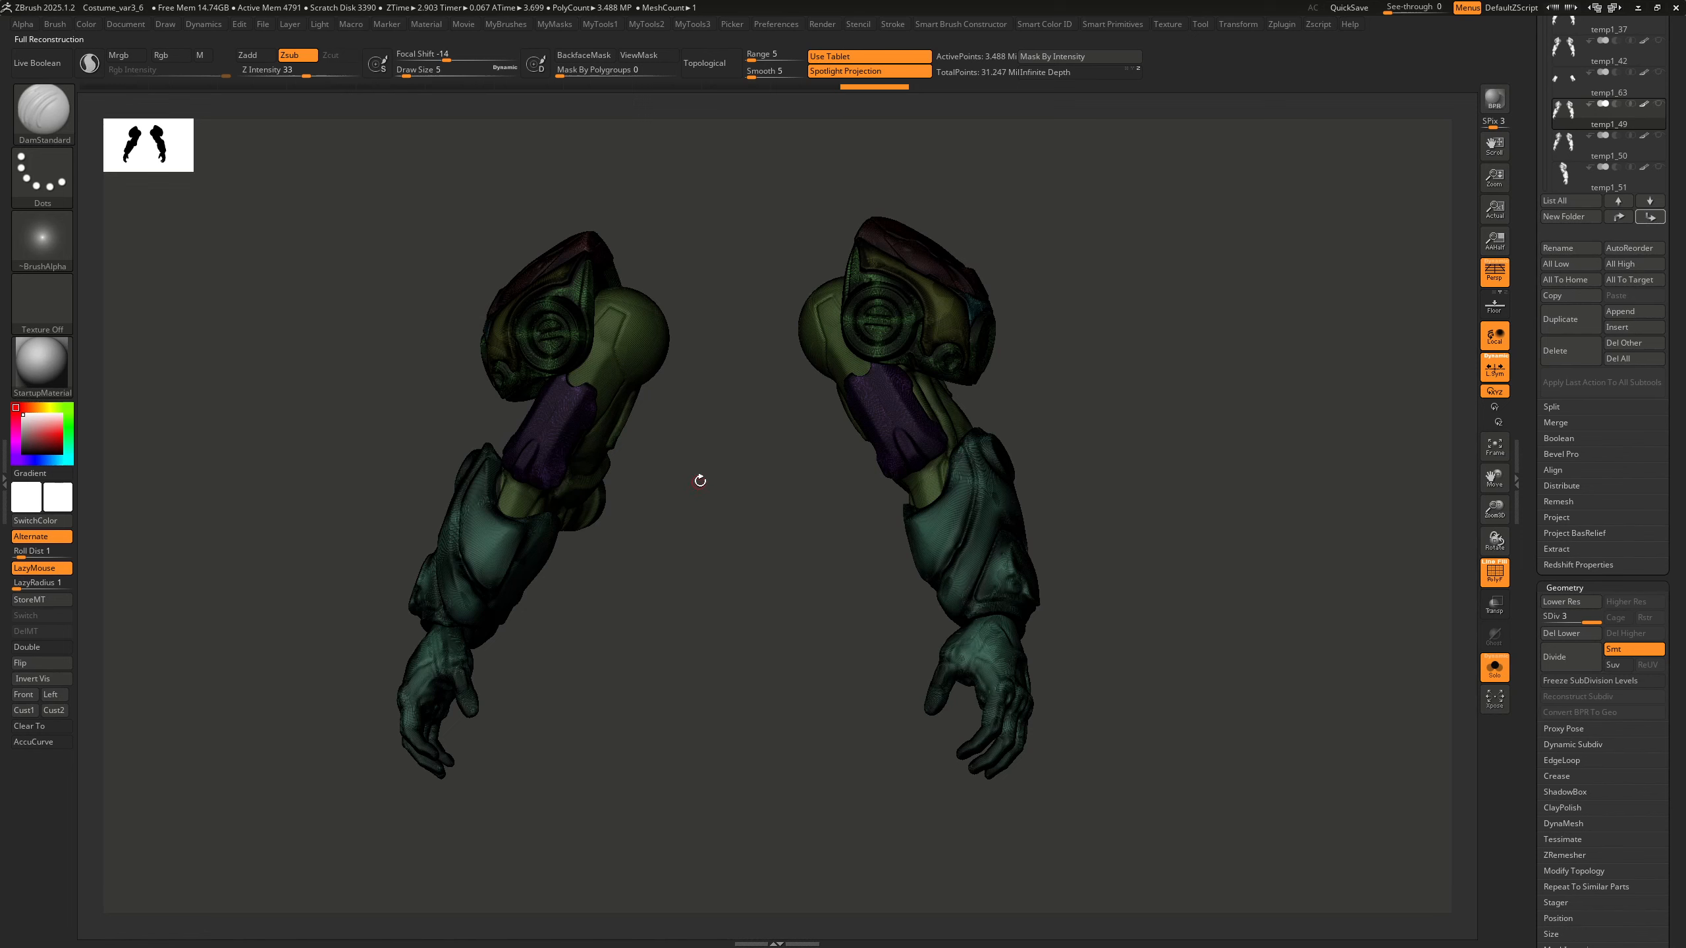
{"action": "left_click_drag", "start_coordinate": [791, 505], "coordinate": [776, 530]}
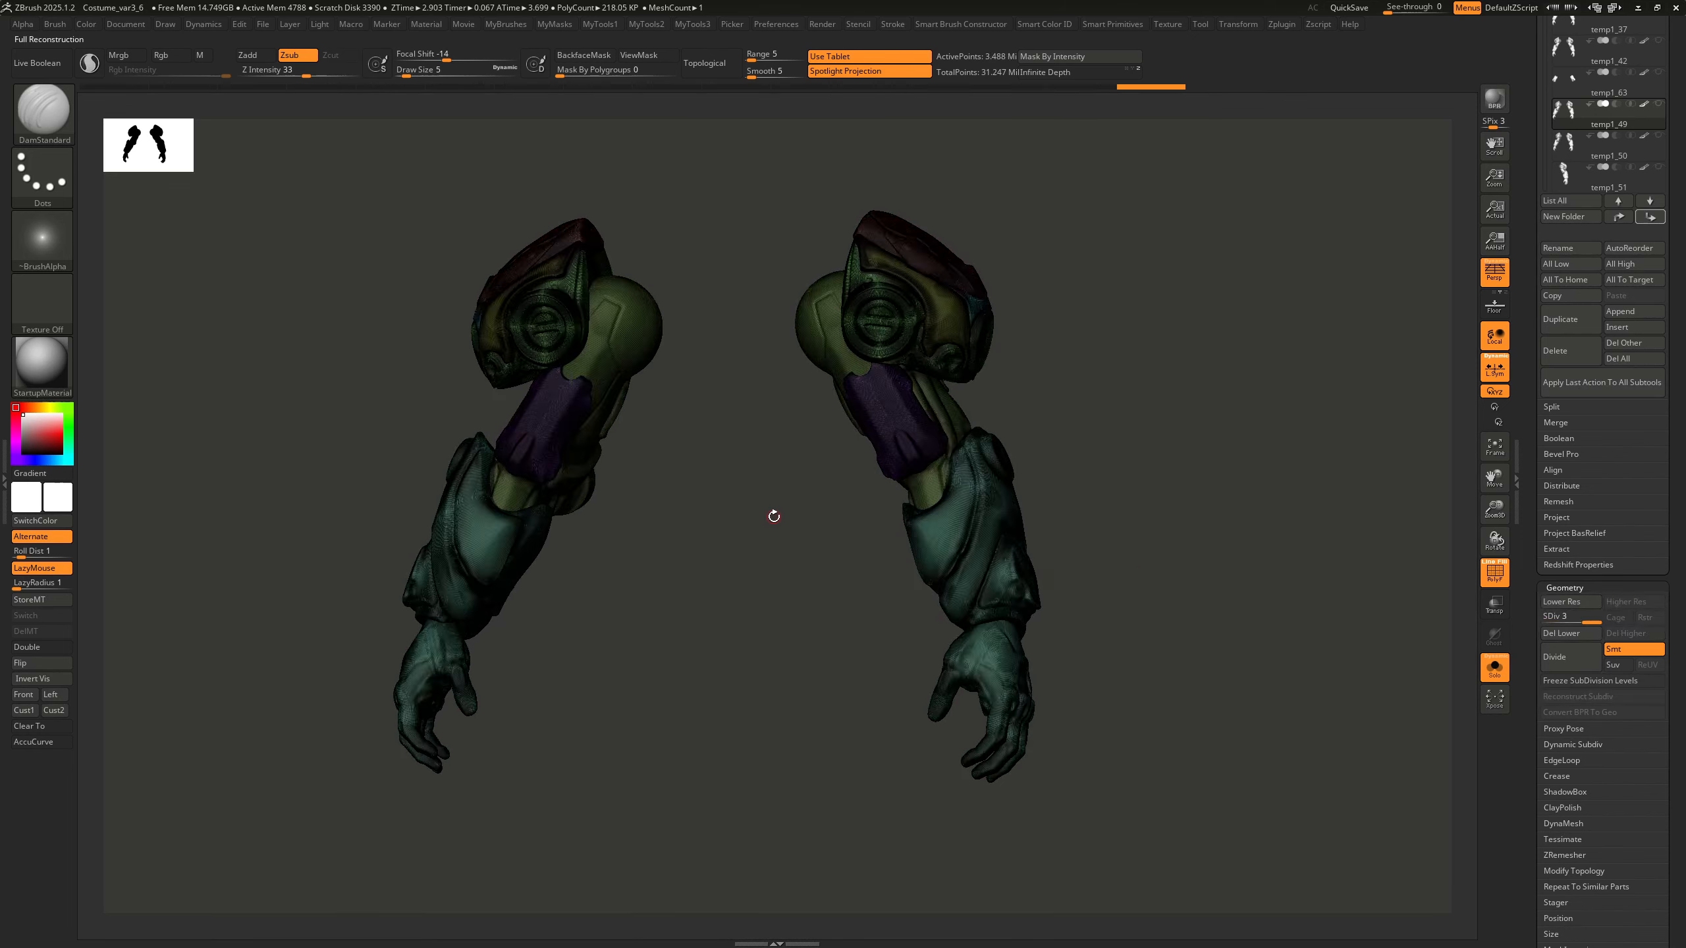
Convert the array mesh temp1_50, which has a layer, with the ConvertArrayMesh macro and bake its layers
{"action": "left_click", "coordinate": [1557, 153]}
{"action": "left_click_drag", "start_coordinate": [1522, 731], "coordinate": [1519, 589]}
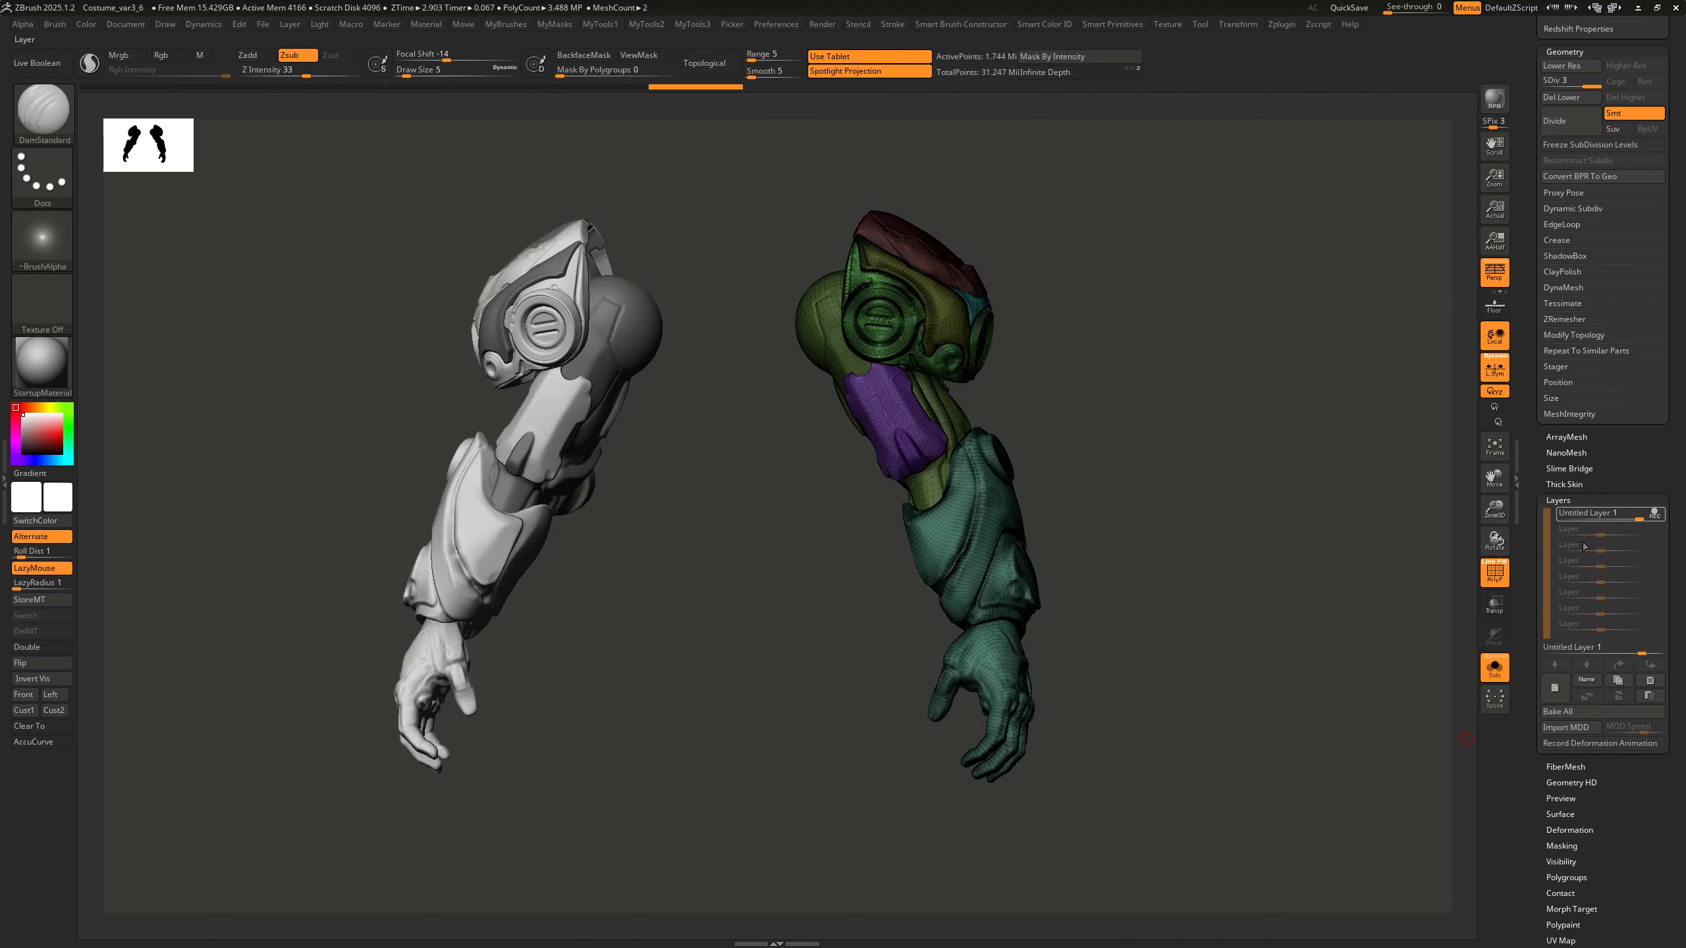
{"action": "left_click", "coordinate": [351, 26]}
{"action": "left_click", "coordinate": [387, 151]}
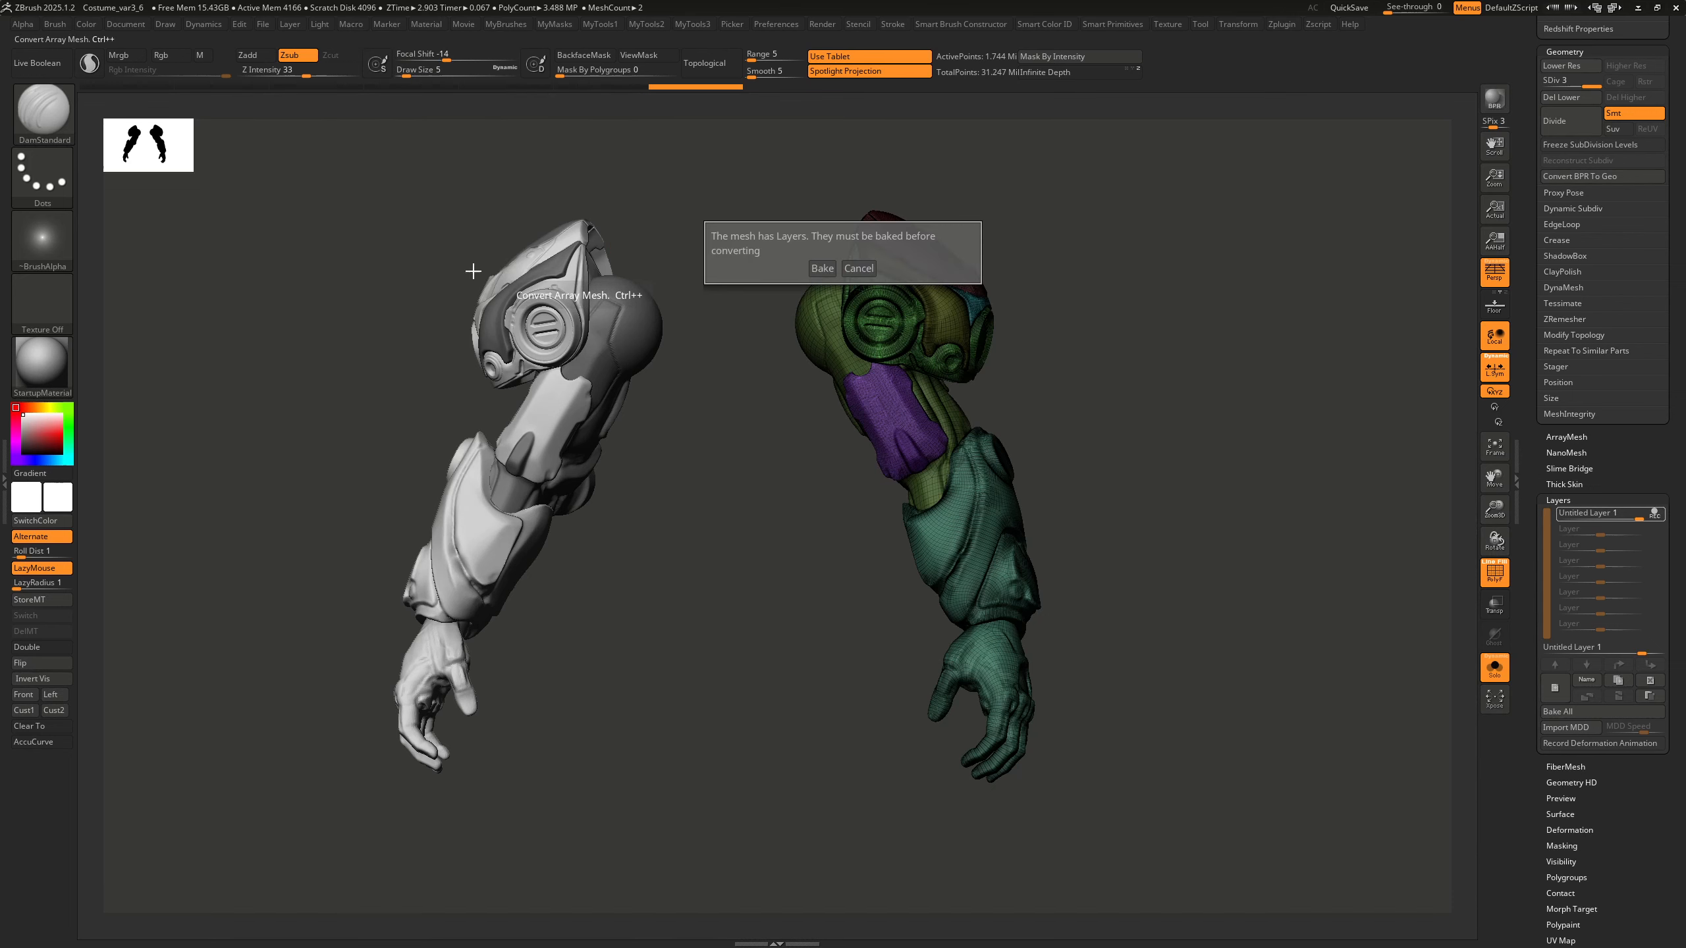
{"action": "left_click", "coordinate": [821, 268]}
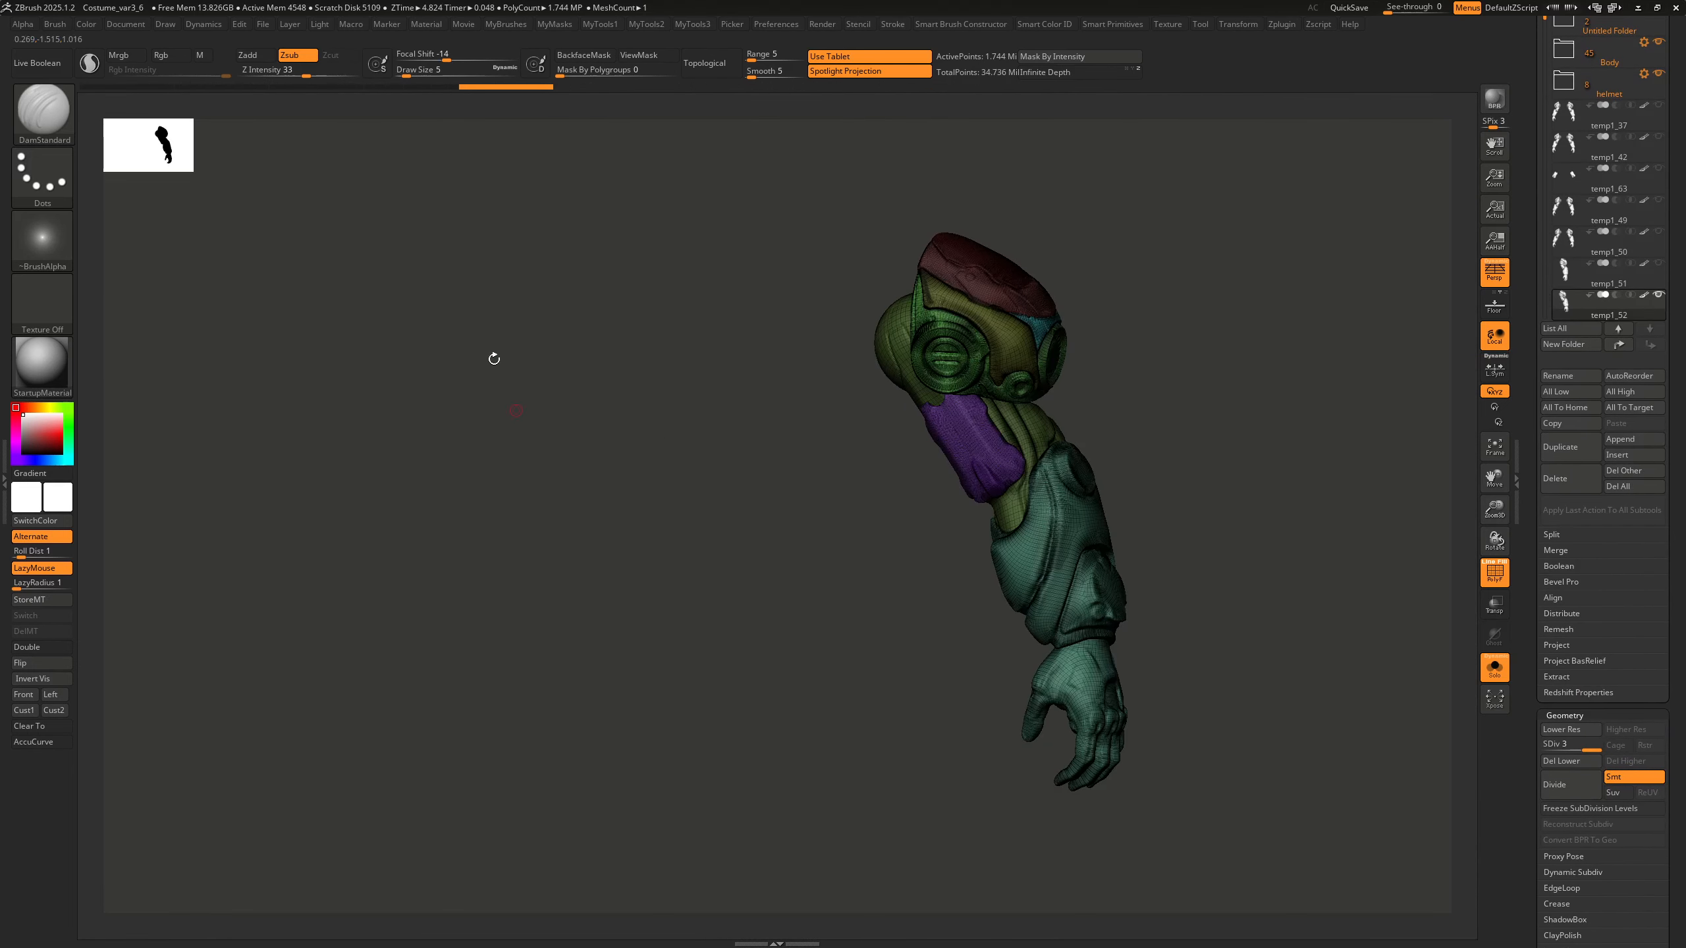
Run the ConvertArrayMesh macro on the arm temp1_52 and bake its layers
{"action": "left_click", "coordinate": [346, 24]}
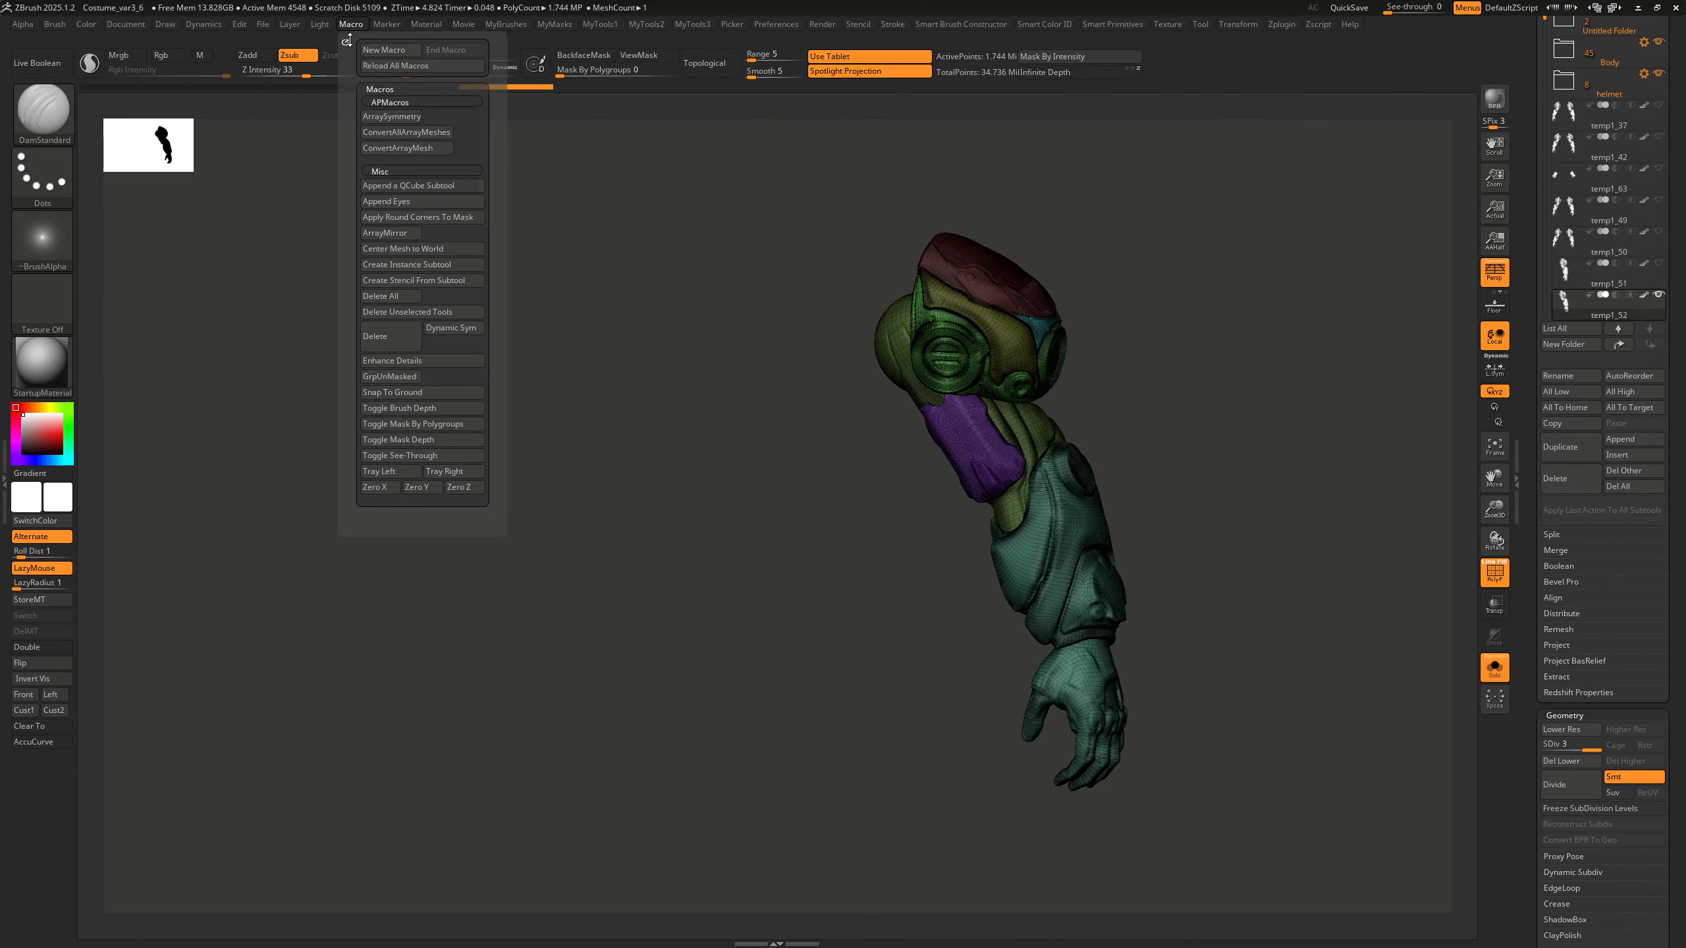
{"action": "left_click", "coordinate": [384, 149]}
{"action": "left_click", "coordinate": [814, 268]}
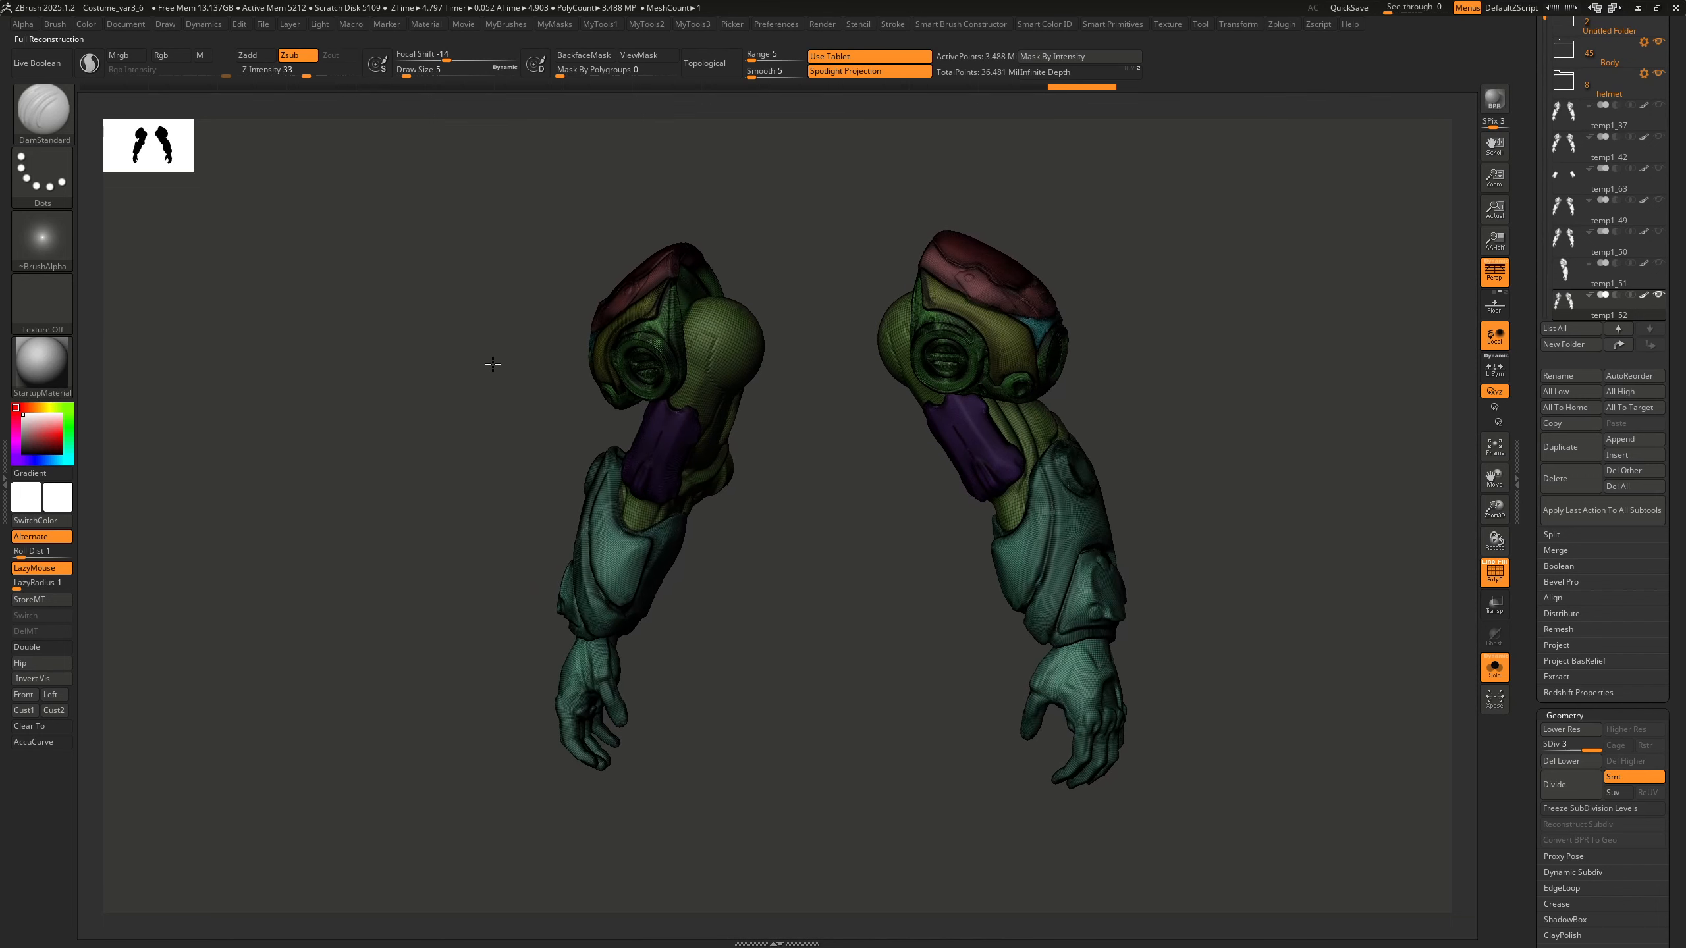
Run the ConvertAllArrayMeshes macro on the costume model and view the complete armored figure
{"action": "left_click", "coordinate": [350, 24]}
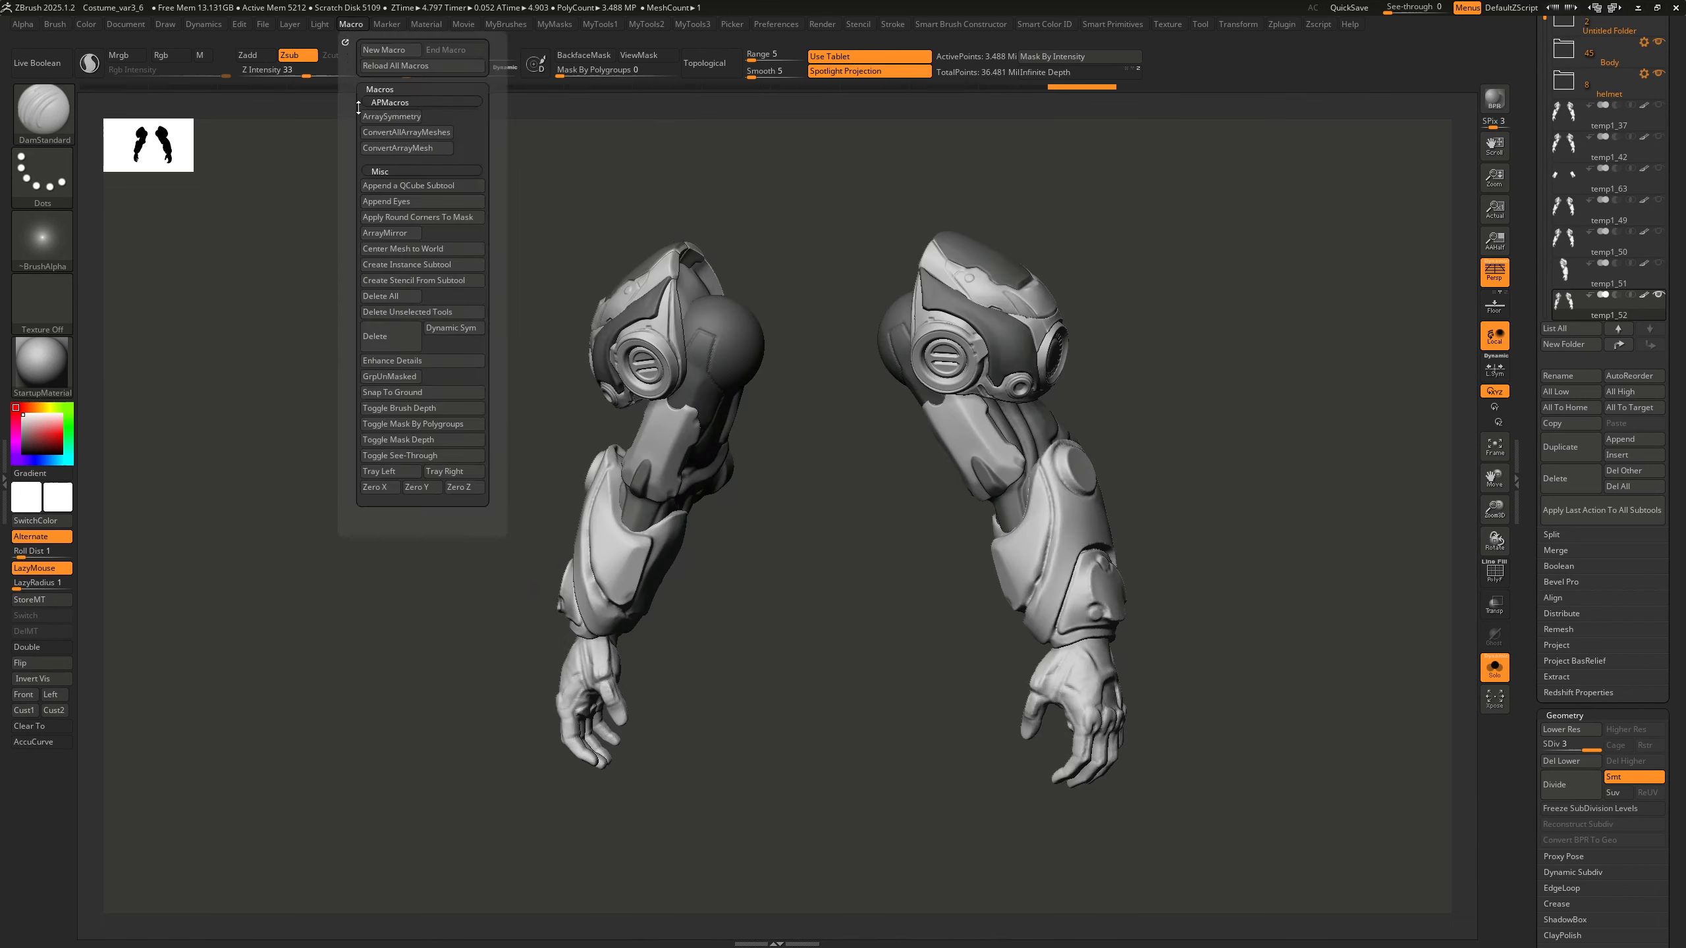
{"action": "left_click", "coordinate": [425, 133]}
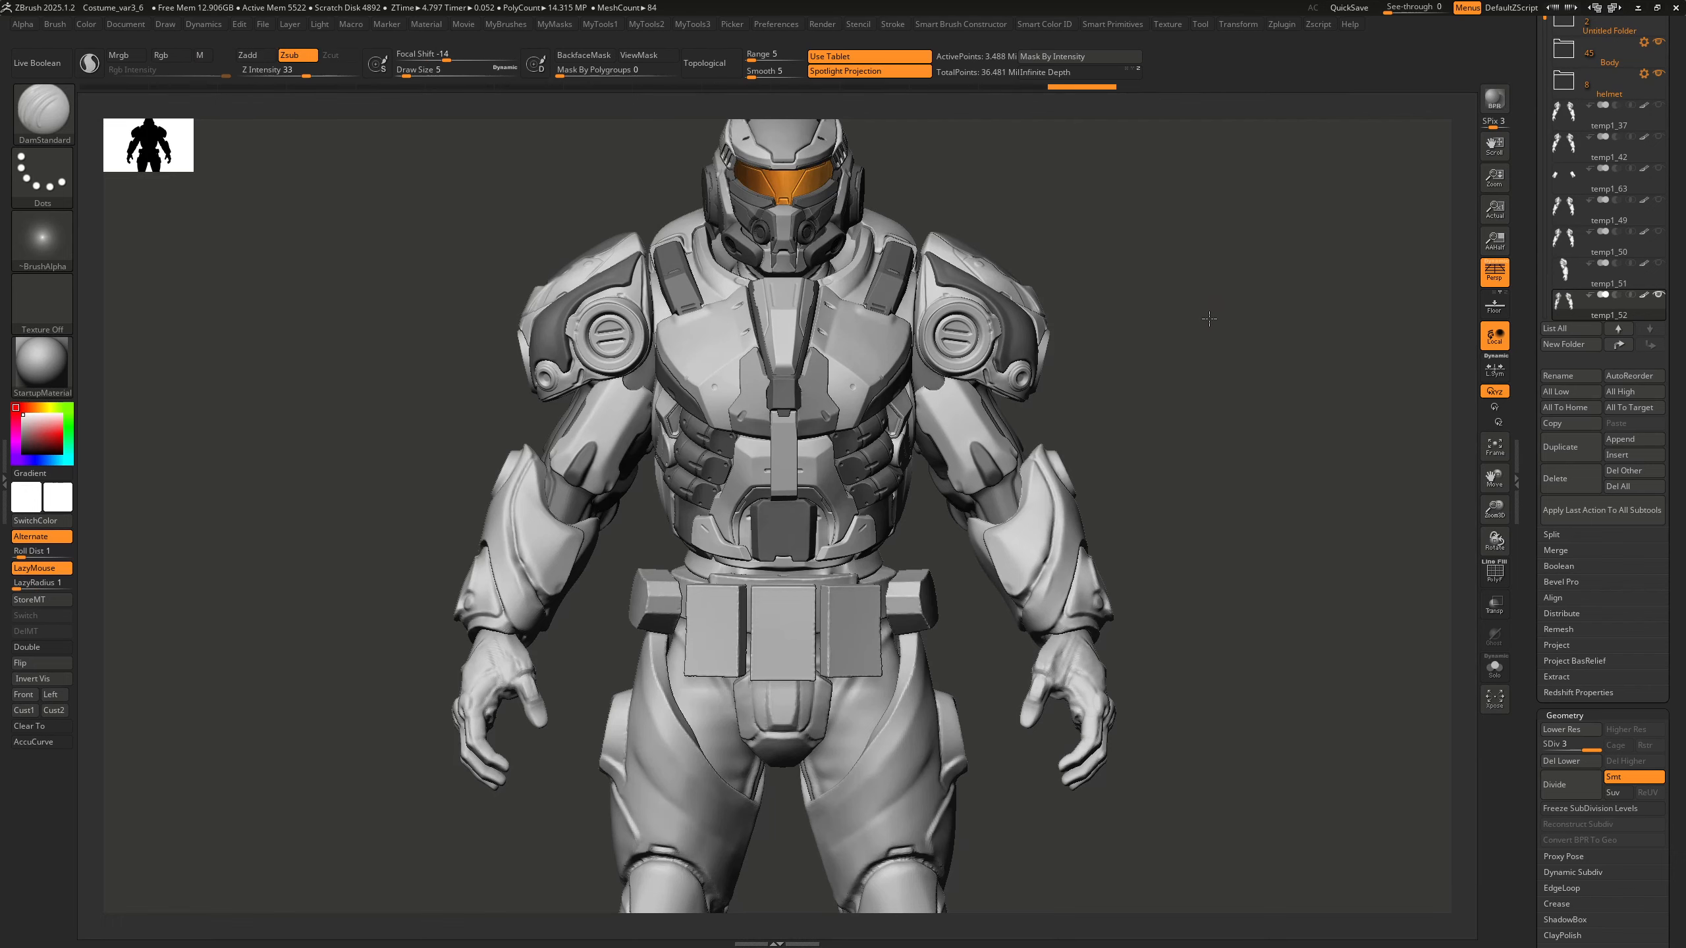
{"action": "left_click_drag", "start_coordinate": [1208, 314], "coordinate": [1193, 333]}
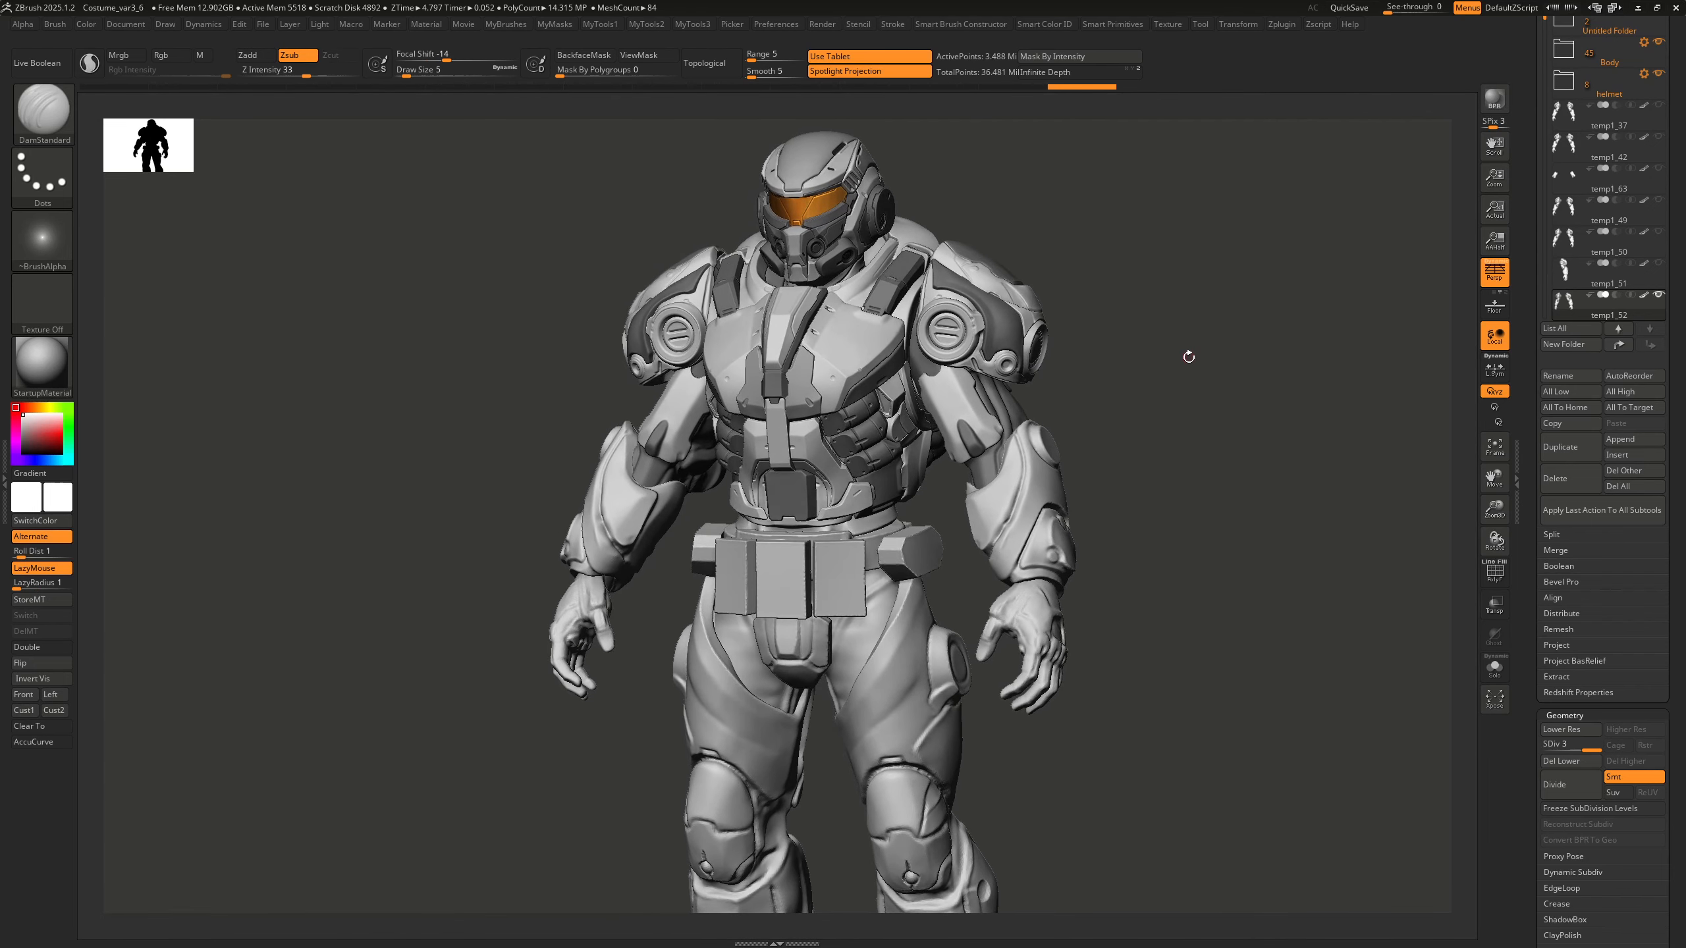